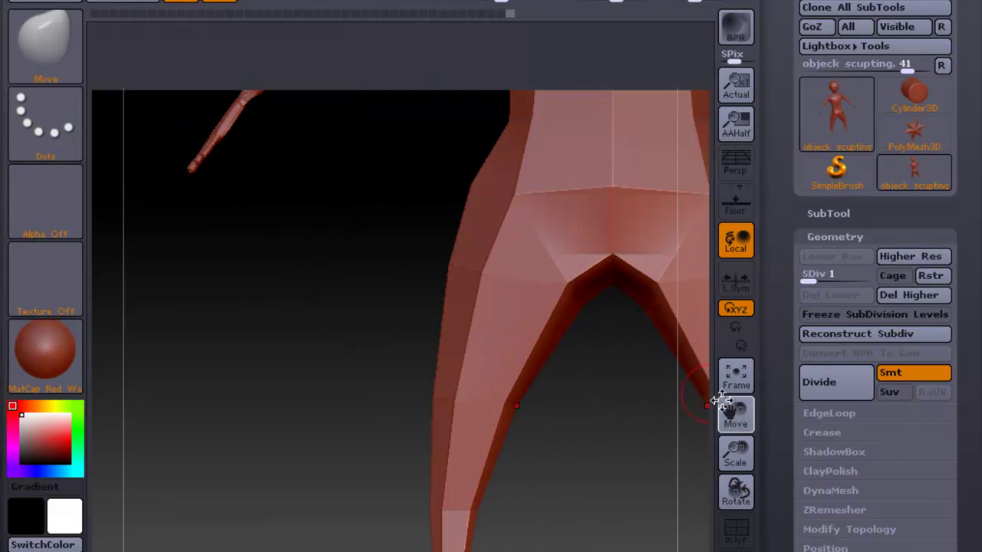
Adjust the low-poly figure's chest with the Move brush, working from the front and an angled view
{"action": "left_click_drag", "start_coordinate": [728, 414], "coordinate": [560, 551]}
{"action": "left_click_drag", "start_coordinate": [594, 375], "coordinate": [595, 350]}
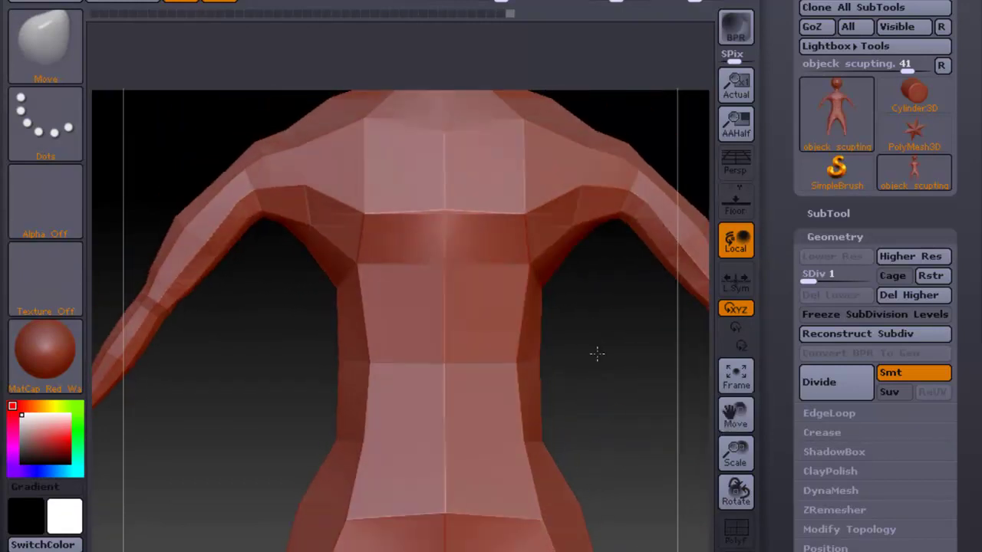
{"action": "left_click_drag", "start_coordinate": [671, 399], "coordinate": [723, 412]}
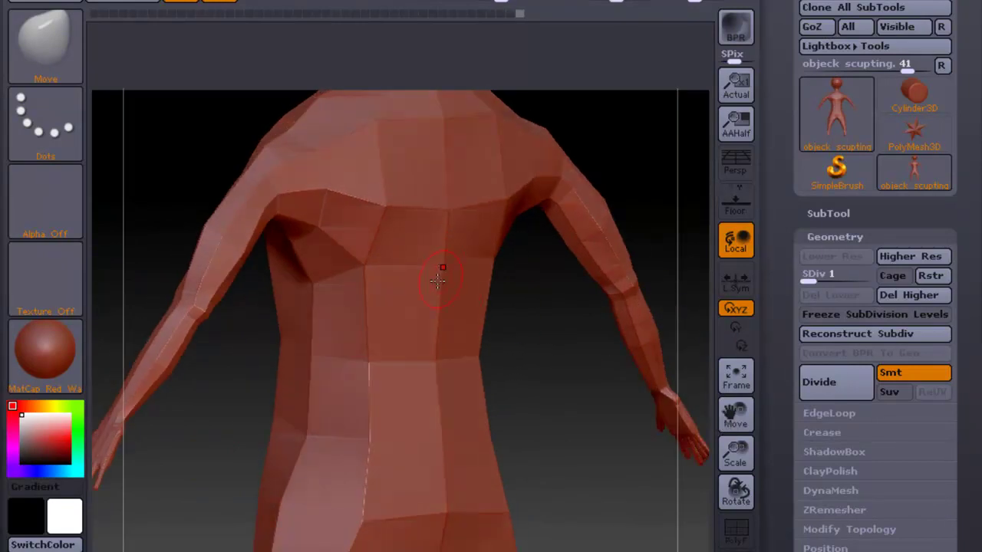
{"action": "left_click_drag", "start_coordinate": [380, 270], "coordinate": [372, 247]}
{"action": "left_click_drag", "start_coordinate": [545, 381], "coordinate": [570, 215]}
{"action": "left_click_drag", "start_coordinate": [513, 233], "coordinate": [637, 280]}
{"action": "left_click_drag", "start_coordinate": [731, 410], "coordinate": [790, 536]}
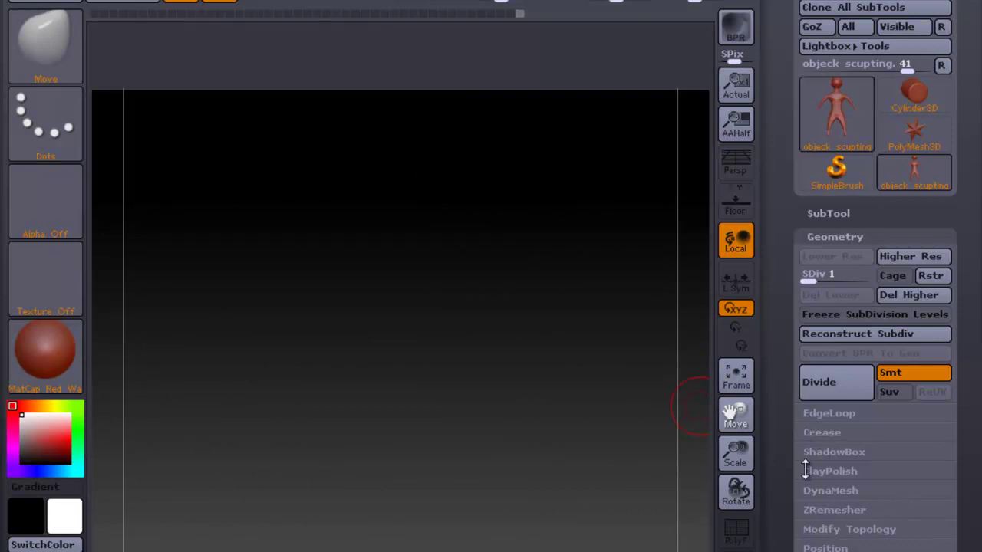
{"action": "left_click", "coordinate": [723, 429]}
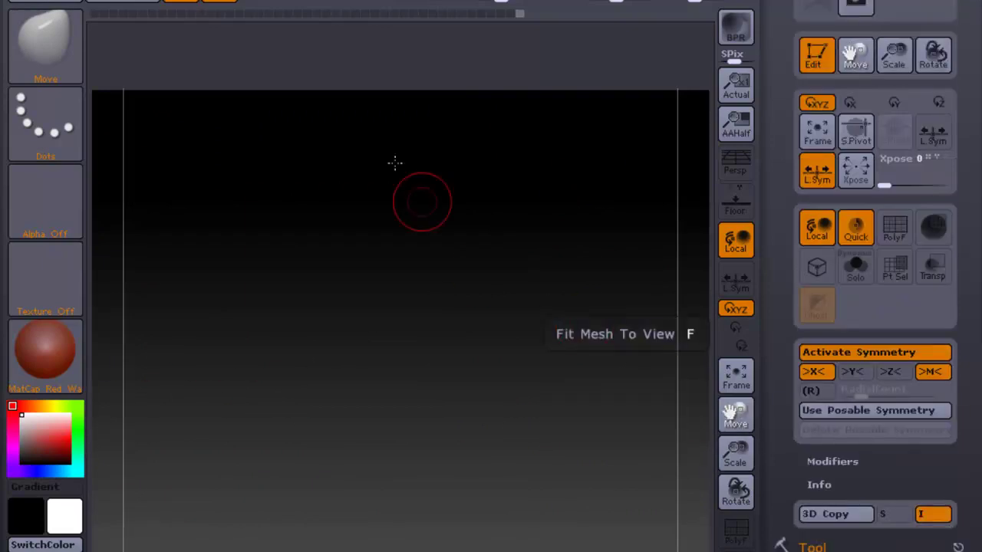
{"action": "left_click", "coordinate": [188, 7]}
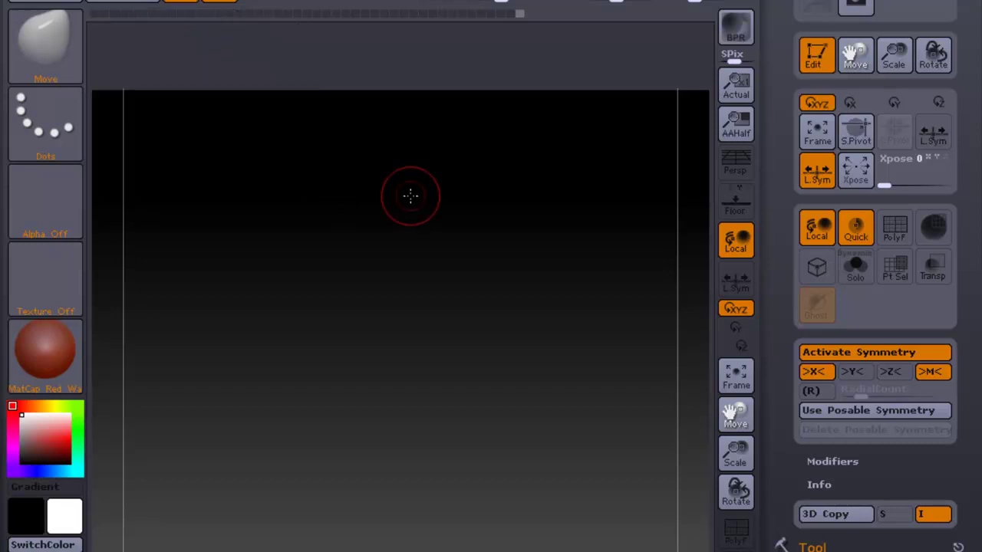
Save the figure as a ZTool (*.ztl) file named "objeck scupting"
{"action": "left_click_drag", "start_coordinate": [790, 20], "coordinate": [788, 137]}
{"action": "left_click_drag", "start_coordinate": [788, 137], "coordinate": [788, 2]}
{"action": "key", "text": "ctrl+s"}
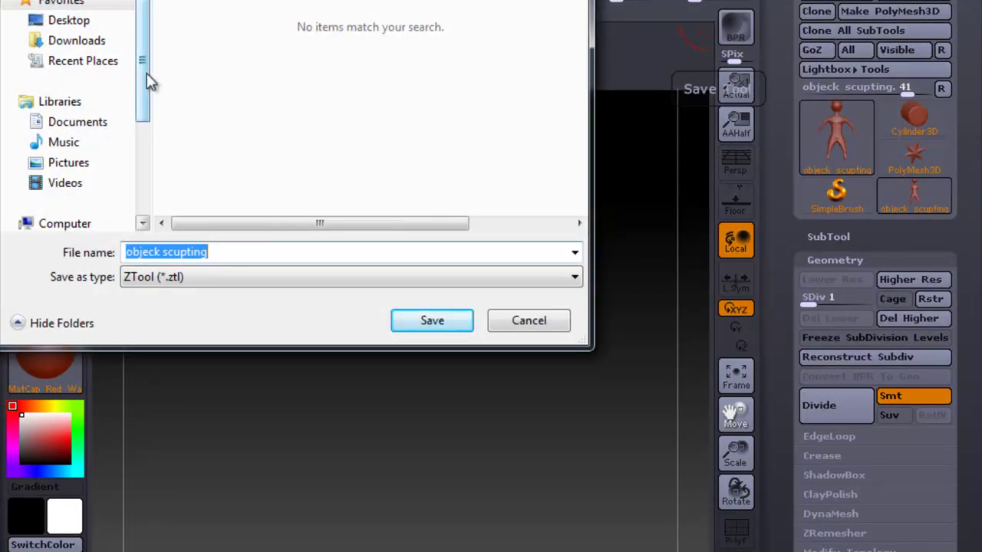
{"action": "left_click", "coordinate": [404, 325]}
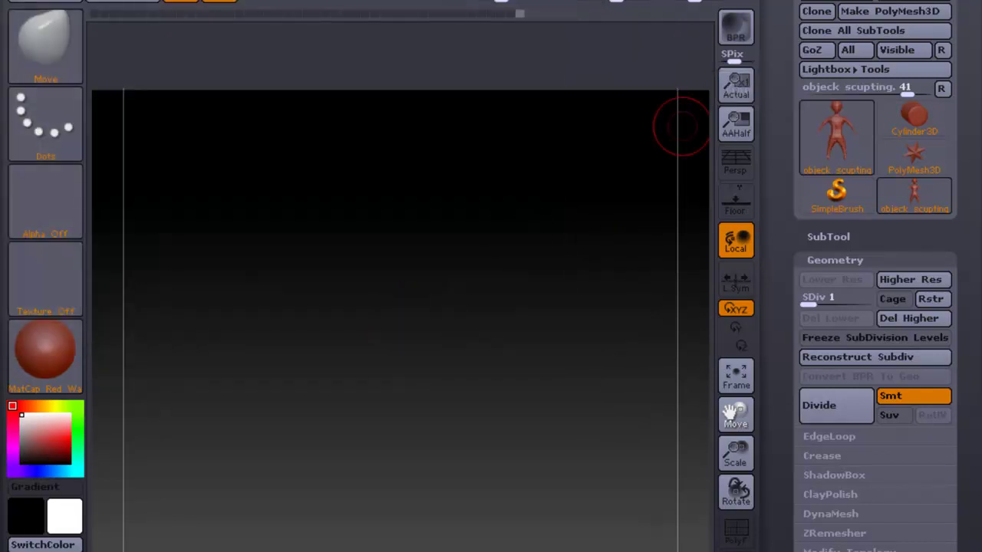
Close ZBrush, choosing to save the project changes, and reopen it with the saved figure
{"action": "key", "text": "alt+F4"}
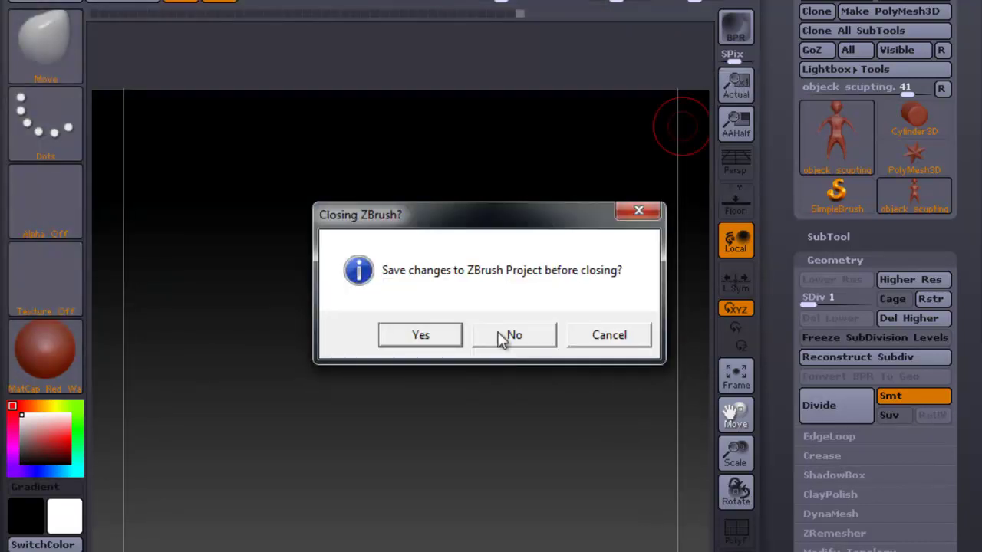
{"action": "left_click", "coordinate": [447, 334]}
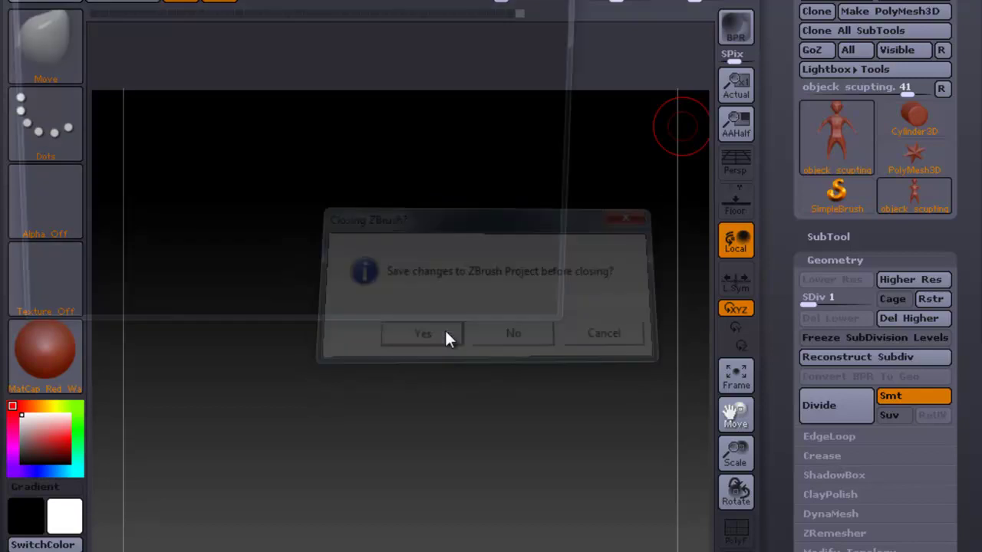
{"action": "left_click", "coordinate": [445, 330]}
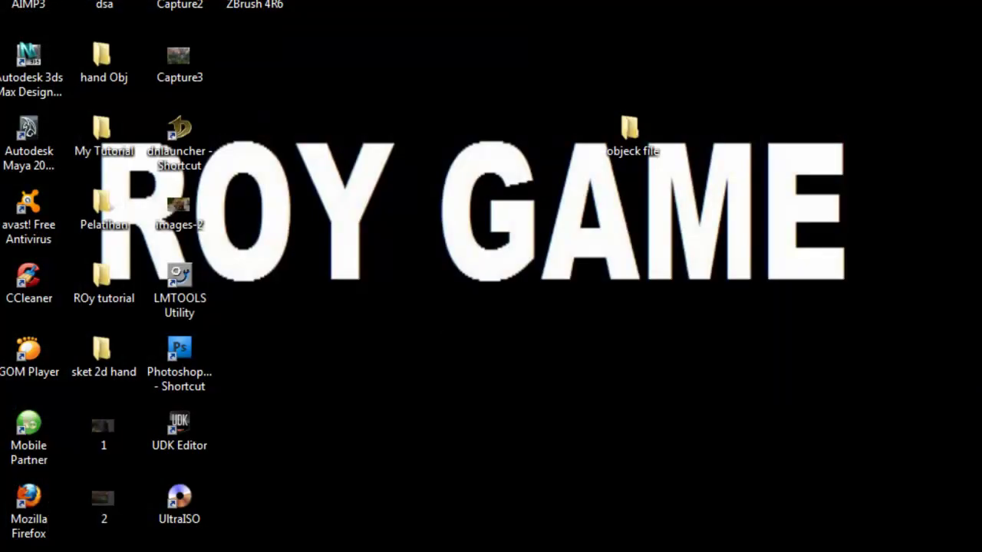
{"action": "left_click", "coordinate": [296, 540]}
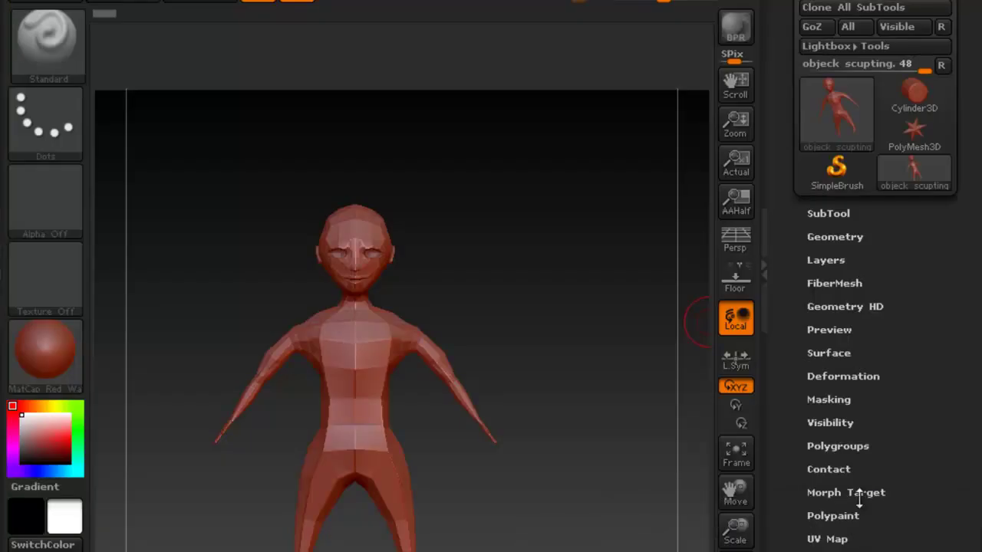
Choose the Move sculpting brush and collapse the tool tray to enlarge the workspace around the figure
{"action": "left_click_drag", "start_coordinate": [735, 494], "coordinate": [732, 491]}
{"action": "left_click_drag", "start_coordinate": [734, 528], "coordinate": [734, 529]}
{"action": "left_click_drag", "start_coordinate": [734, 494], "coordinate": [729, 487]}
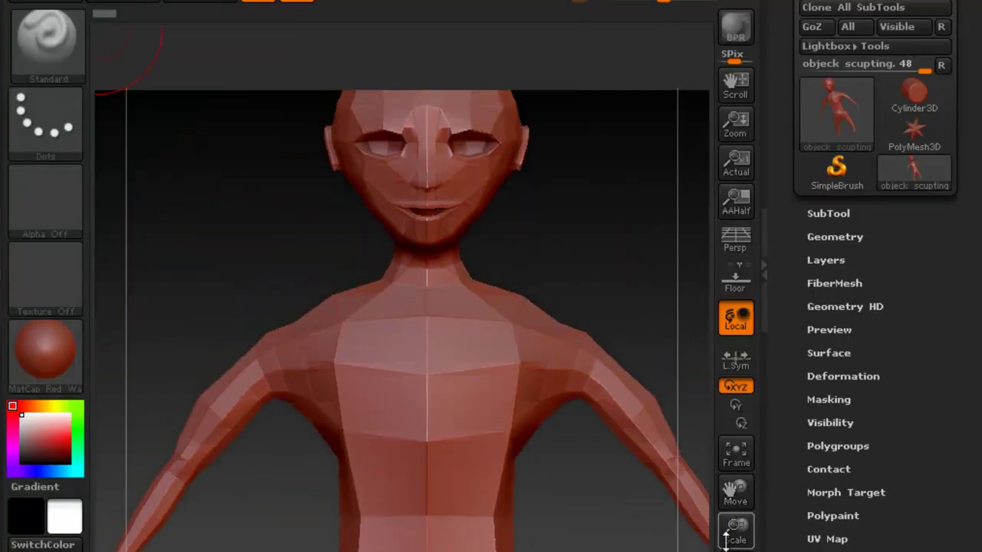
{"action": "left_click_drag", "start_coordinate": [735, 537], "coordinate": [684, 499]}
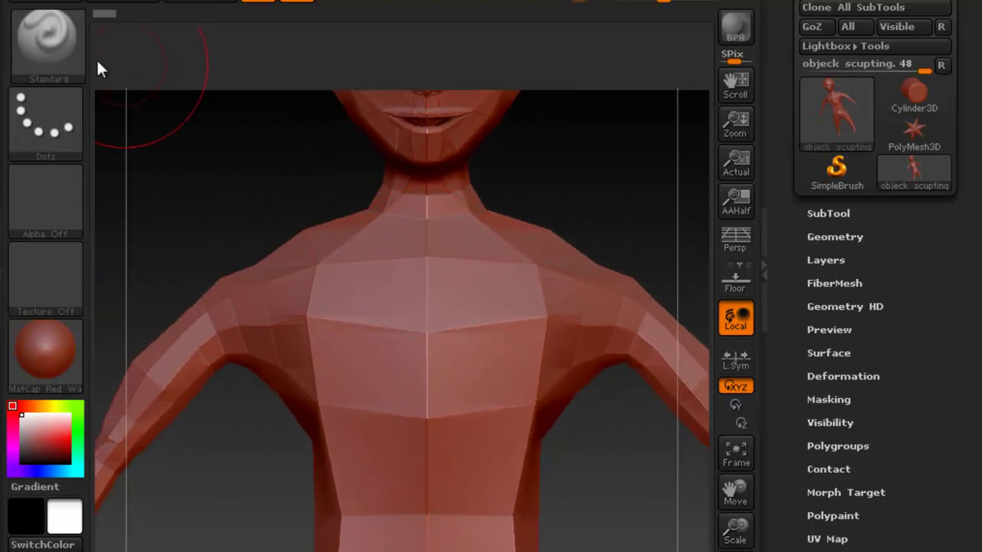
{"action": "left_click", "coordinate": [55, 58]}
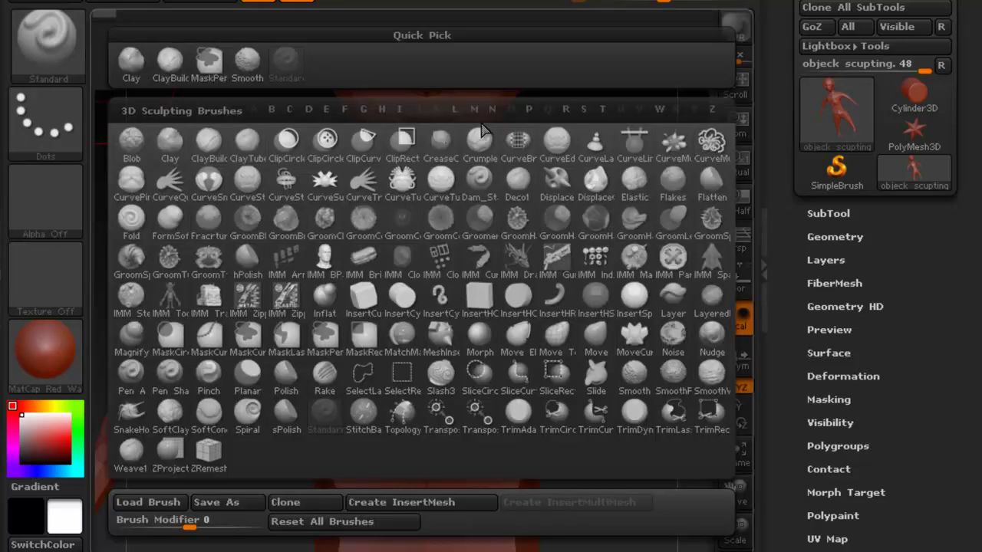
{"action": "left_click", "coordinate": [596, 333]}
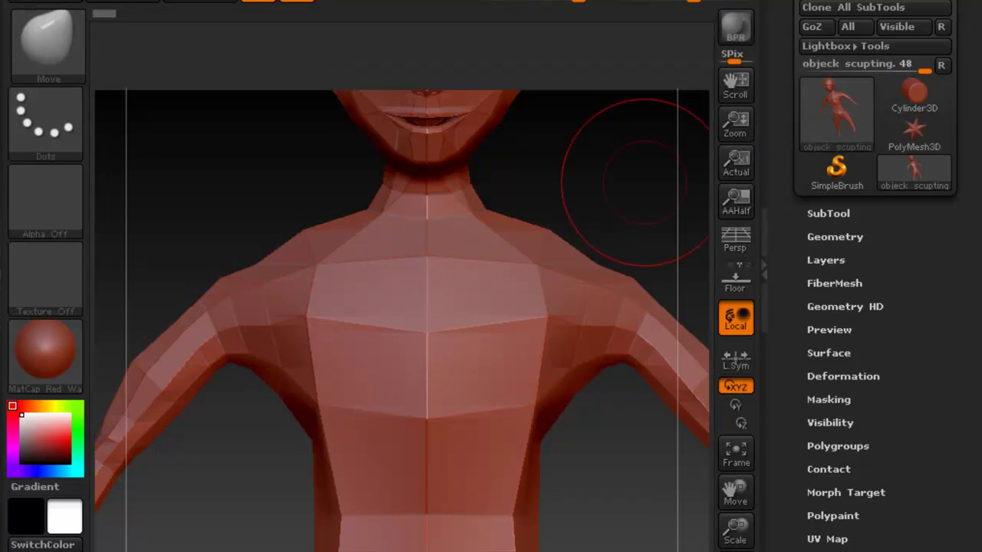
{"action": "left_click", "coordinate": [759, 62]}
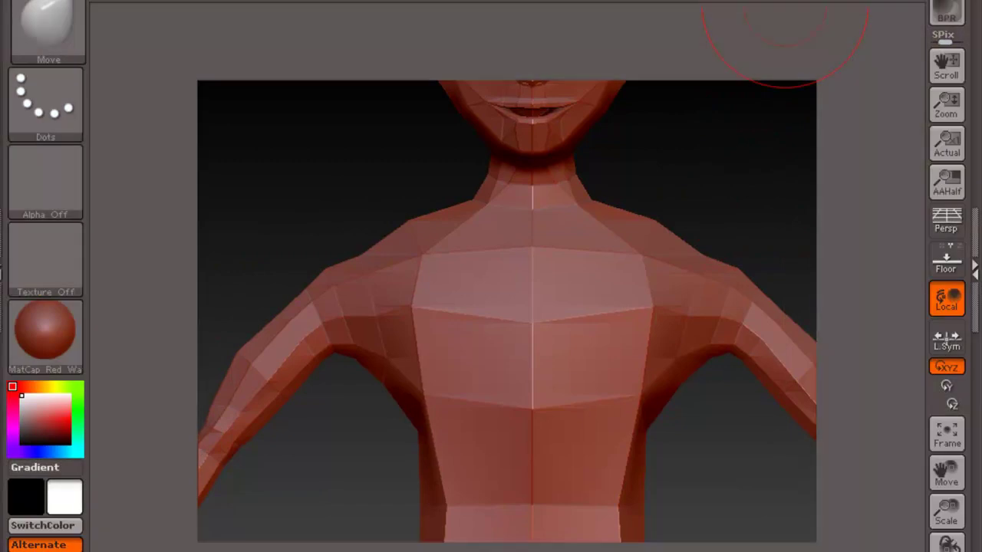
Examine the figure's chest, back, arms, legs and hips from the front, rear and side
{"action": "left_click_drag", "start_coordinate": [718, 143], "coordinate": [721, 191]}
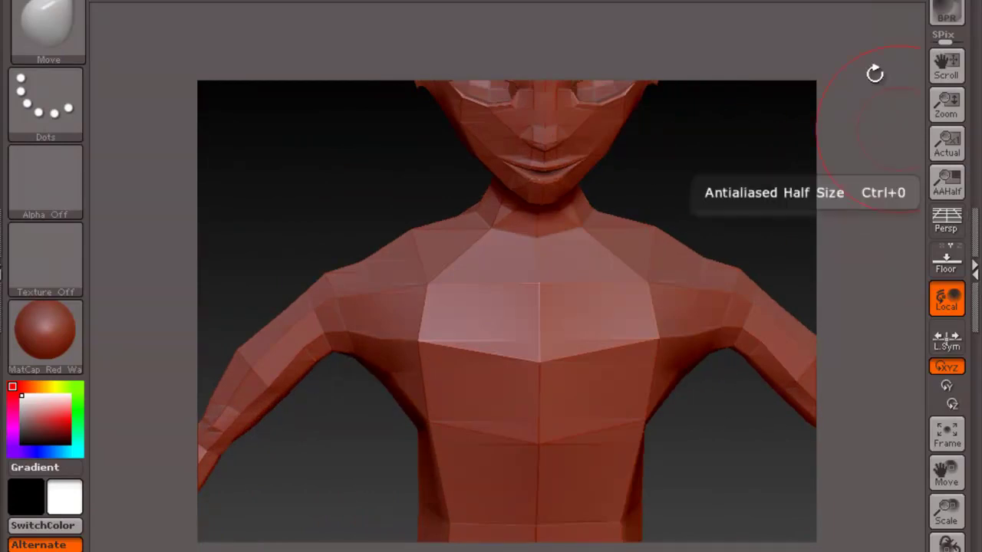
{"action": "left_click_drag", "start_coordinate": [829, 4], "coordinate": [765, 11]}
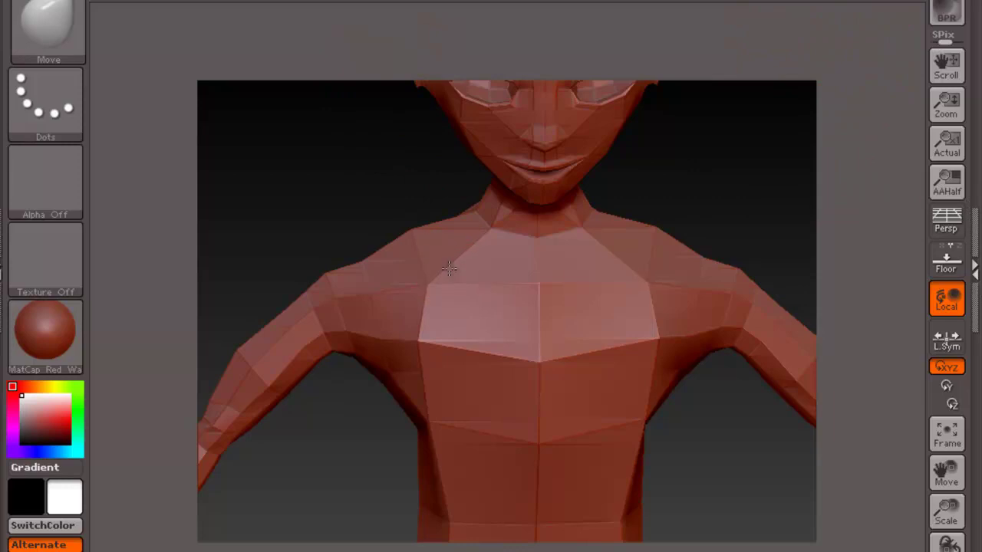
{"action": "left_click_drag", "start_coordinate": [360, 157], "coordinate": [549, 182]}
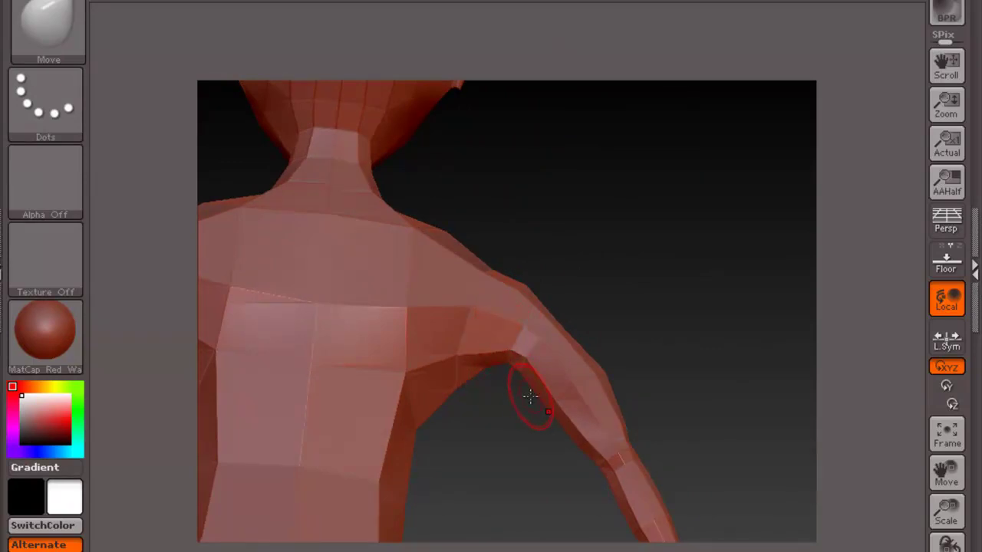
{"action": "left_click_drag", "start_coordinate": [948, 469], "coordinate": [975, 140]}
{"action": "left_click_drag", "start_coordinate": [714, 285], "coordinate": [648, 190]}
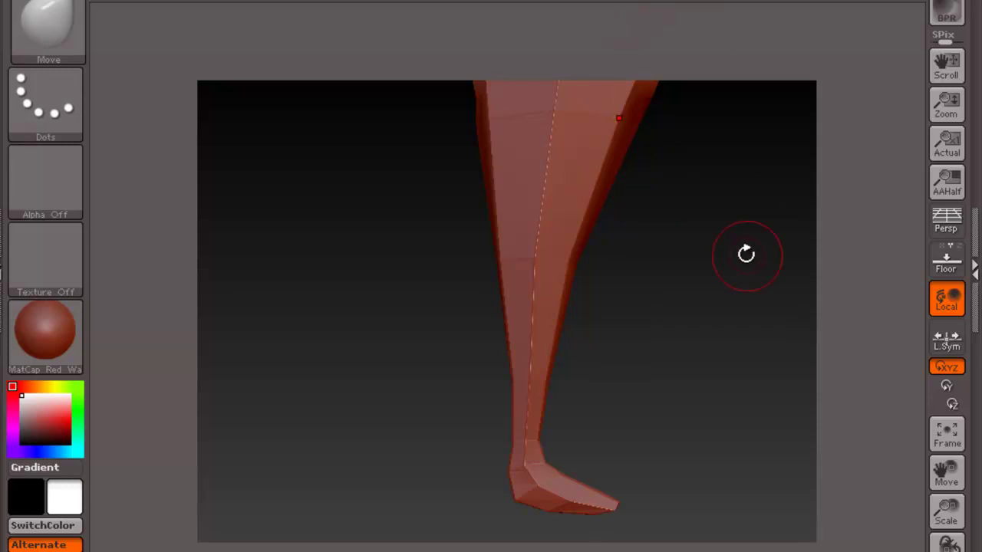
{"action": "left_click_drag", "start_coordinate": [943, 469], "coordinate": [944, 546]}
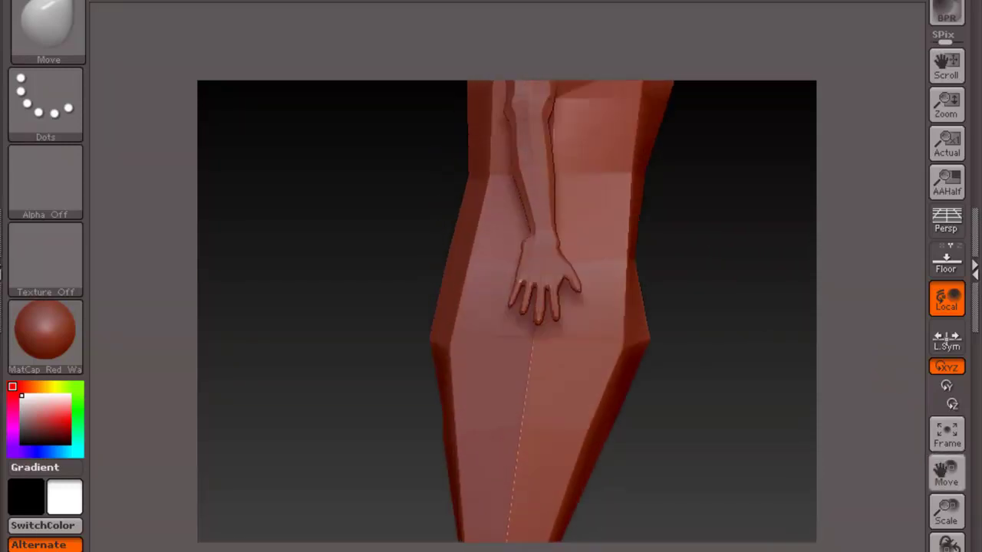
{"action": "mouse_move", "coordinate": [719, 156]}
{"action": "left_mouse_down"}
{"action": "mouse_move", "coordinate": [507, 203]}
{"action": "mouse_move", "coordinate": [502, 185]}
{"action": "left_mouse_up"}
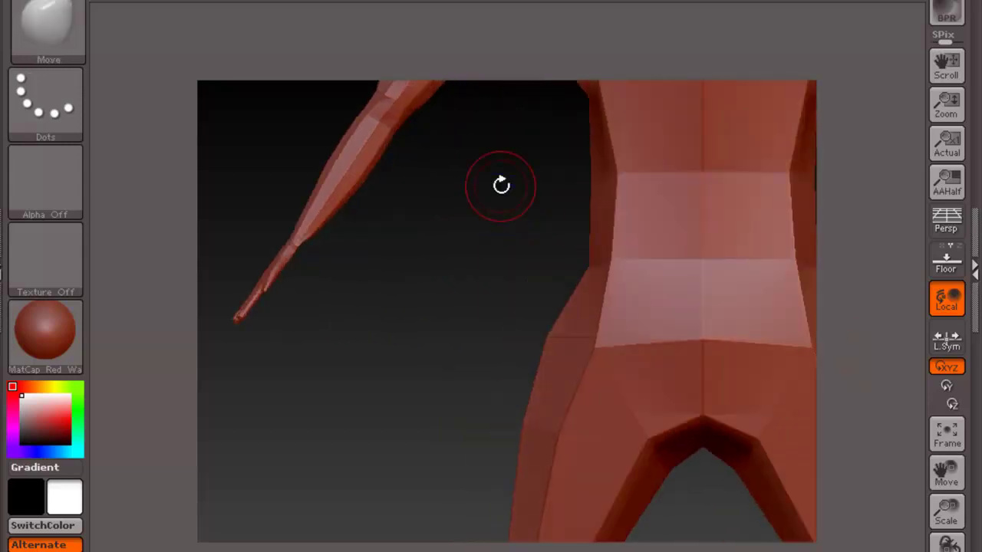
{"action": "left_click_drag", "start_coordinate": [954, 465], "coordinate": [881, 551]}
{"action": "left_click_drag", "start_coordinate": [929, 486], "coordinate": [903, 551]}
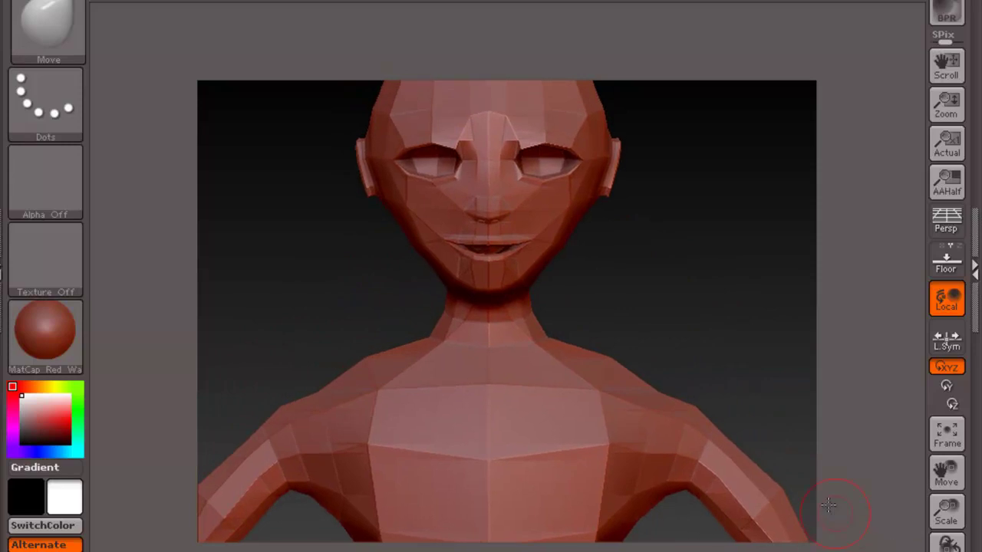
Widen and reshape the ears with the Move brush, pulling out their rear, upper and lower edges
{"action": "left_click_drag", "start_coordinate": [694, 288], "coordinate": [790, 266]}
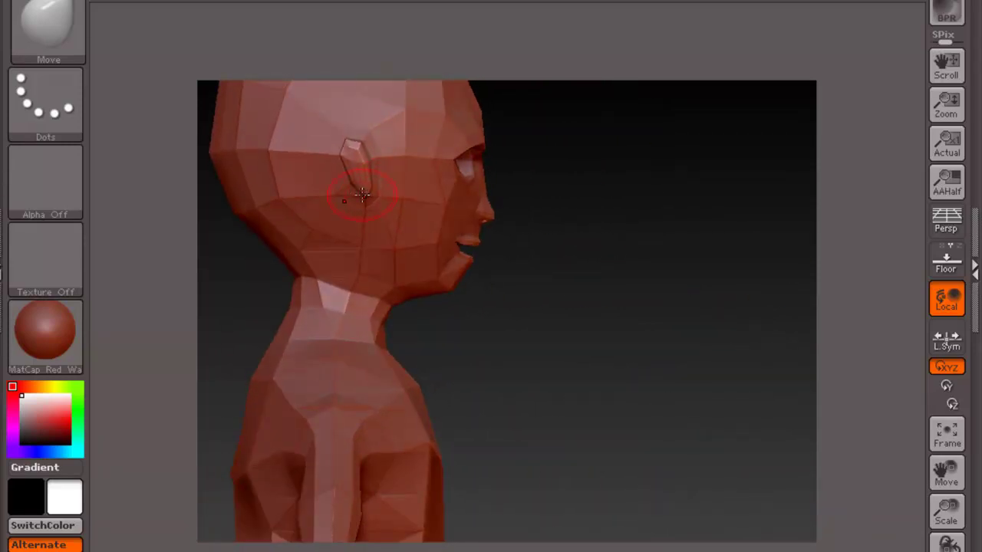
{"action": "left_click_drag", "start_coordinate": [345, 173], "coordinate": [330, 194]}
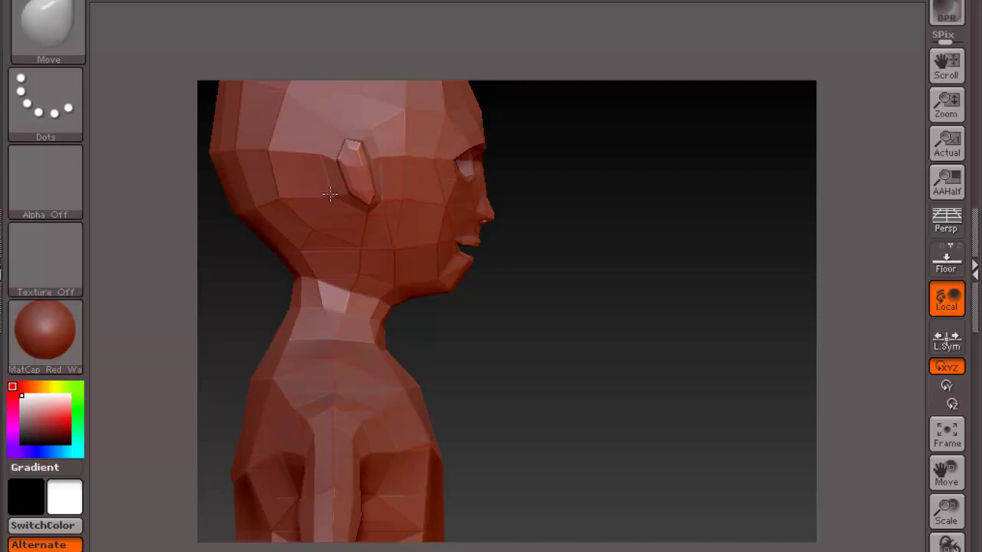
{"action": "mouse_move", "coordinate": [358, 148]}
{"action": "left_mouse_down"}
{"action": "mouse_move", "coordinate": [373, 130]}
{"action": "mouse_move", "coordinate": [385, 148]}
{"action": "mouse_move", "coordinate": [394, 140]}
{"action": "left_mouse_up"}
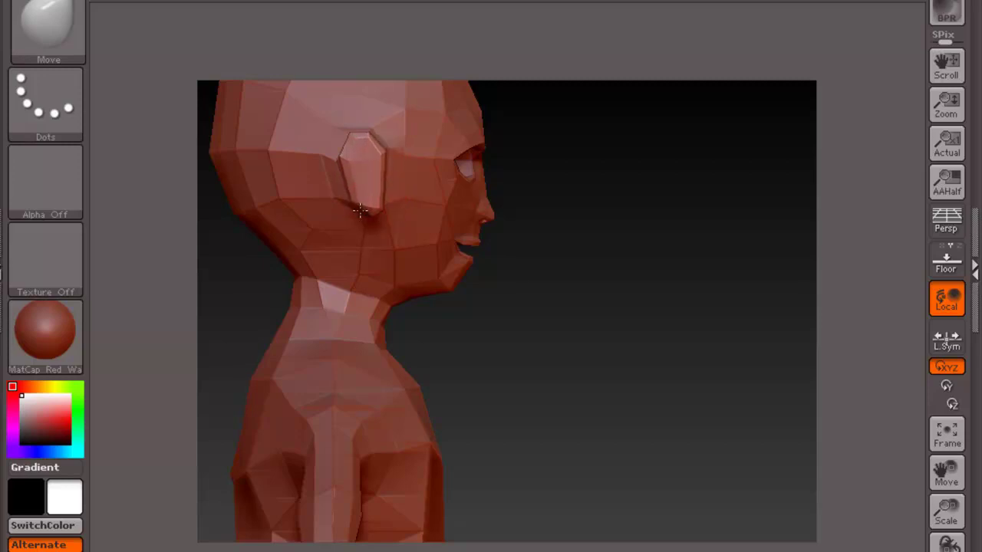
{"action": "mouse_move", "coordinate": [545, 226]}
{"action": "left_mouse_down"}
{"action": "mouse_move", "coordinate": [672, 263]}
{"action": "mouse_move", "coordinate": [621, 274]}
{"action": "mouse_move", "coordinate": [385, 242]}
{"action": "mouse_move", "coordinate": [385, 211]}
{"action": "left_mouse_up"}
{"action": "left_click_drag", "start_coordinate": [756, 268], "coordinate": [760, 230]}
{"action": "left_click_drag", "start_coordinate": [342, 201], "coordinate": [353, 215]}
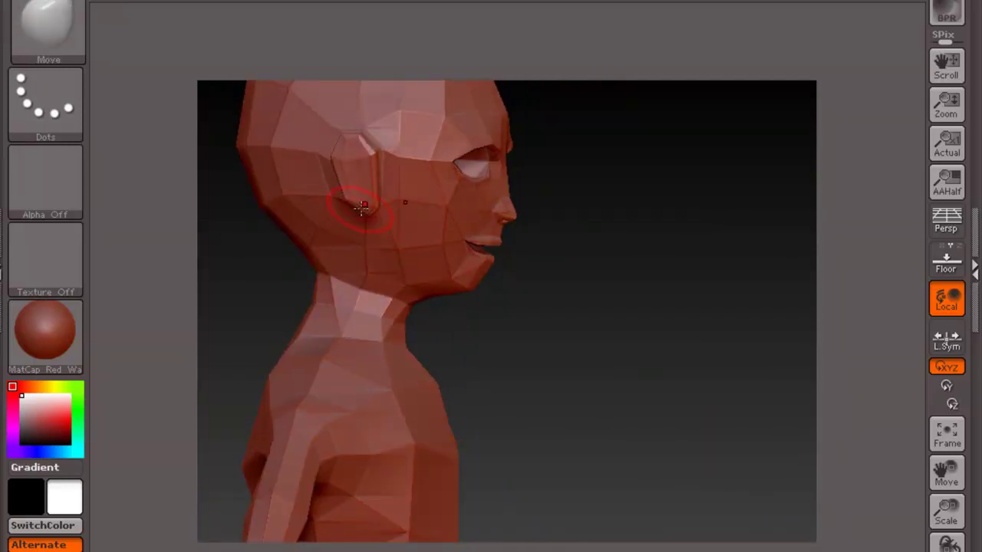
{"action": "left_click_drag", "start_coordinate": [596, 200], "coordinate": [512, 196]}
{"action": "left_click_drag", "start_coordinate": [692, 221], "coordinate": [706, 227], "text": "shift"}
Reshape the chin and lower jaw with the Move brush into a squarer, more defined side profile
{"action": "left_click", "coordinate": [947, 434]}
{"action": "left_click_drag", "start_coordinate": [815, 368], "coordinate": [690, 226]}
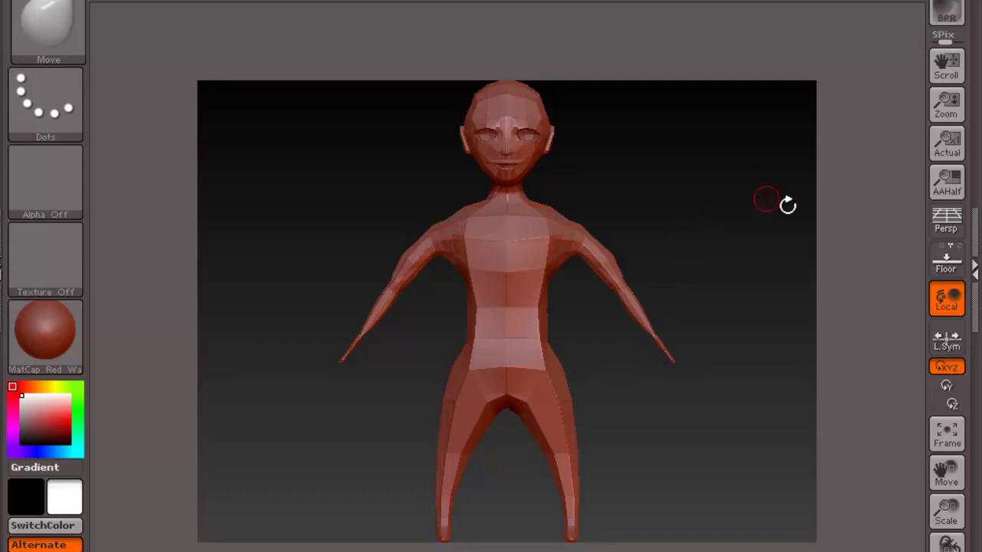
{"action": "left_click_drag", "start_coordinate": [930, 497], "coordinate": [700, 307]}
{"action": "mouse_move", "coordinate": [663, 180]}
{"action": "left_mouse_down"}
{"action": "mouse_move", "coordinate": [677, 195]}
{"action": "mouse_move", "coordinate": [736, 179]}
{"action": "mouse_move", "coordinate": [613, 189]}
{"action": "left_mouse_up"}
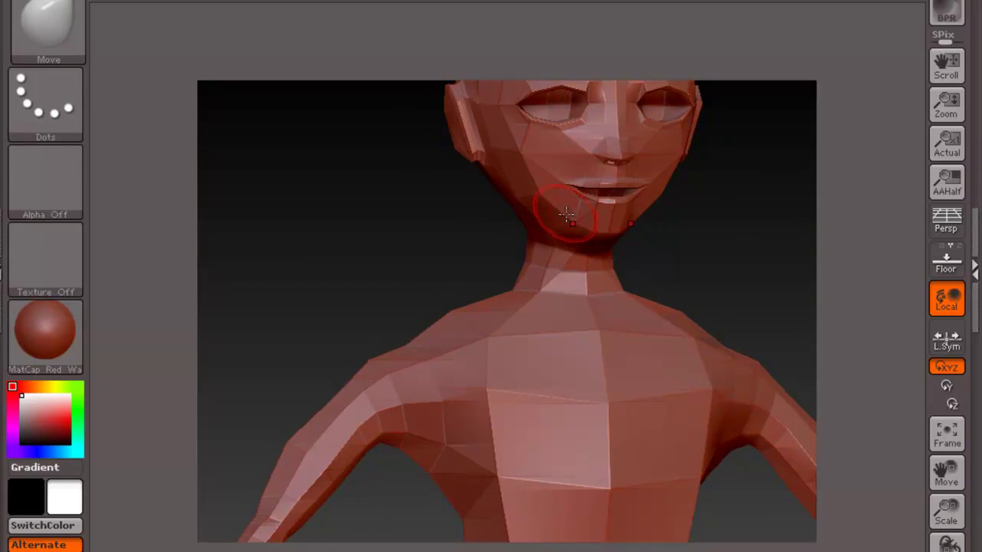
{"action": "left_click_drag", "start_coordinate": [657, 230], "coordinate": [728, 230]}
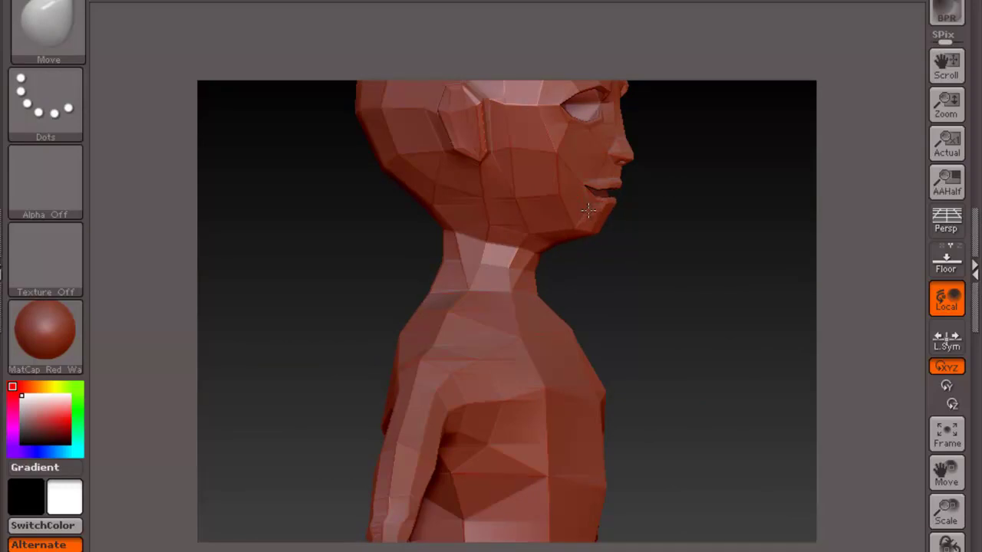
{"action": "left_click_drag", "start_coordinate": [708, 265], "coordinate": [596, 250]}
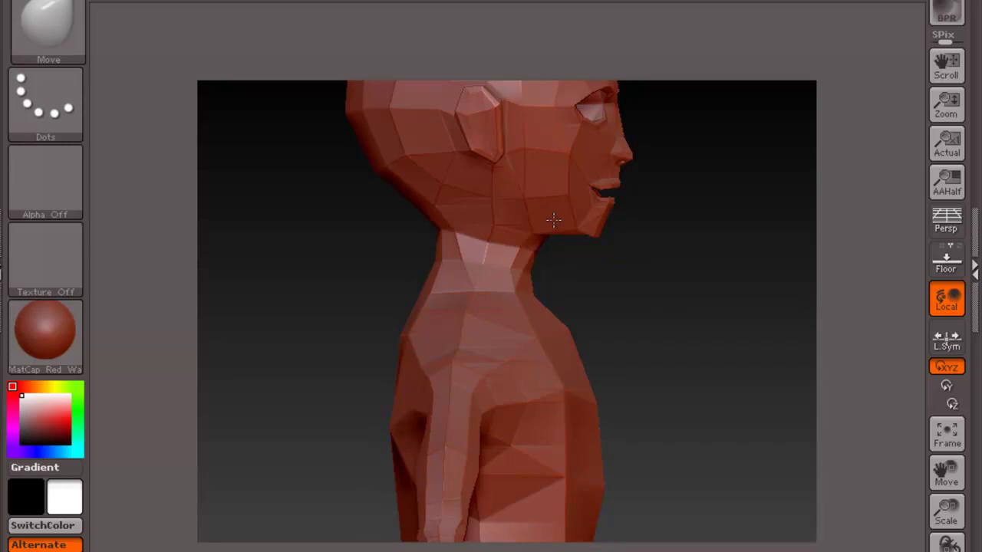
{"action": "mouse_move", "coordinate": [672, 215]}
{"action": "left_mouse_down"}
{"action": "mouse_move", "coordinate": [660, 215]}
{"action": "mouse_move", "coordinate": [670, 215]}
{"action": "left_mouse_up"}
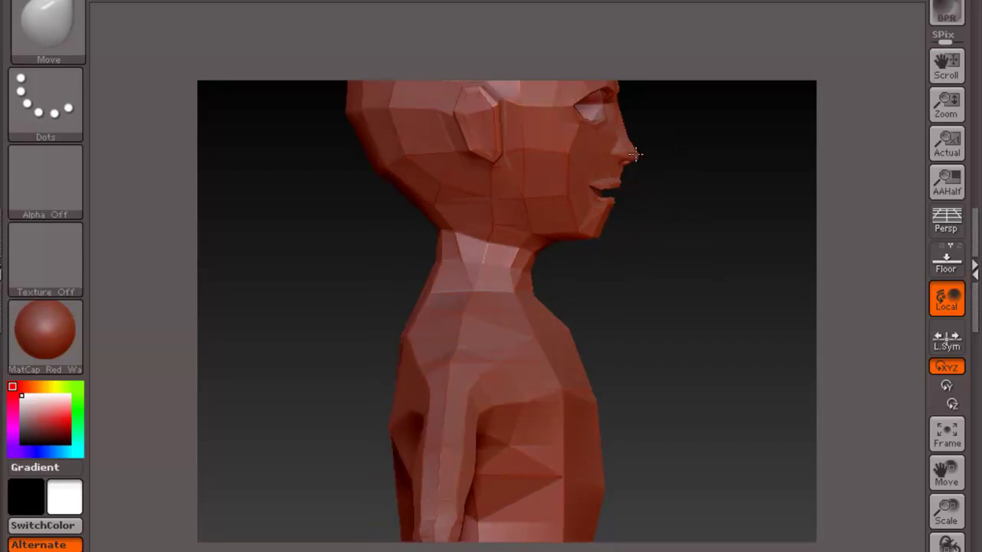
Adjust the nose tip and refine the rear jawline and cheek with the Move brush
{"action": "left_click_drag", "start_coordinate": [636, 151], "coordinate": [606, 155]}
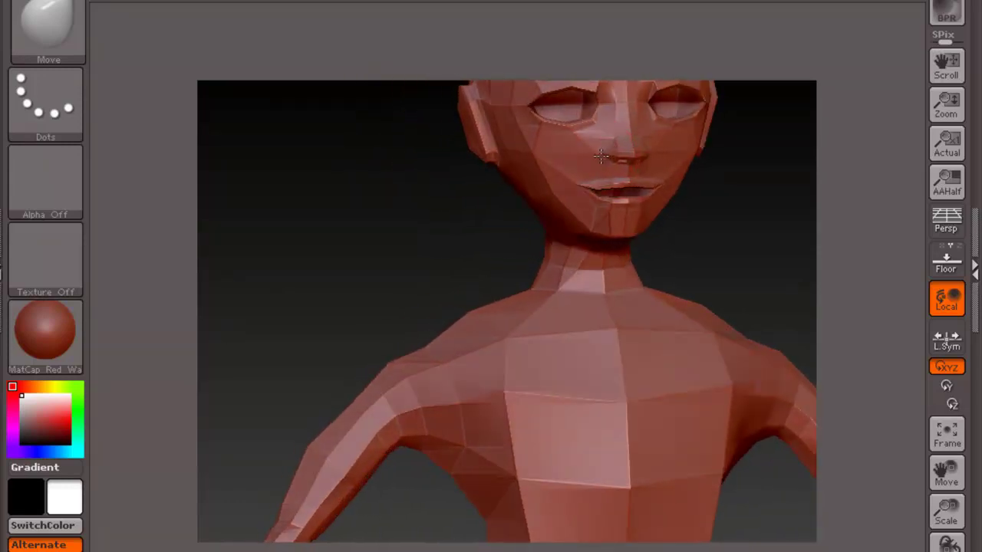
{"action": "left_click_drag", "start_coordinate": [423, 215], "coordinate": [504, 202]}
{"action": "left_click_drag", "start_coordinate": [561, 240], "coordinate": [526, 205]}
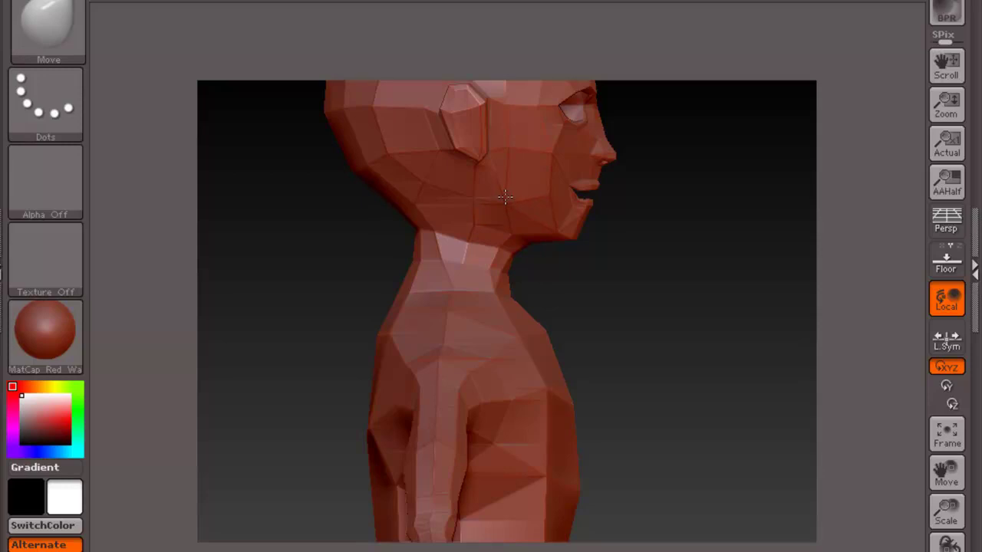
{"action": "left_click_drag", "start_coordinate": [635, 293], "coordinate": [551, 278]}
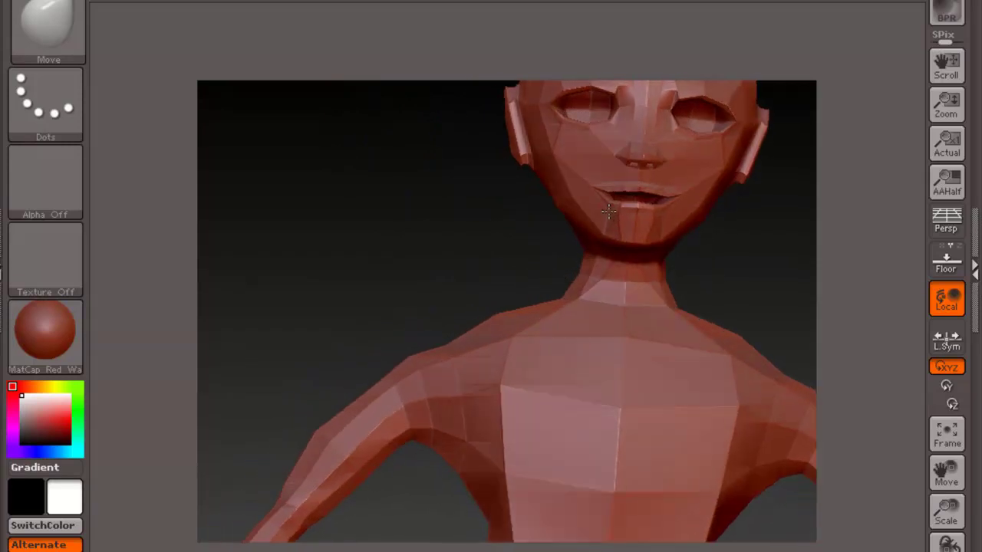
Examine the figure's chest, waist, hips and back from the front, rear and side
{"action": "left_click_drag", "start_coordinate": [437, 212], "coordinate": [434, 222]}
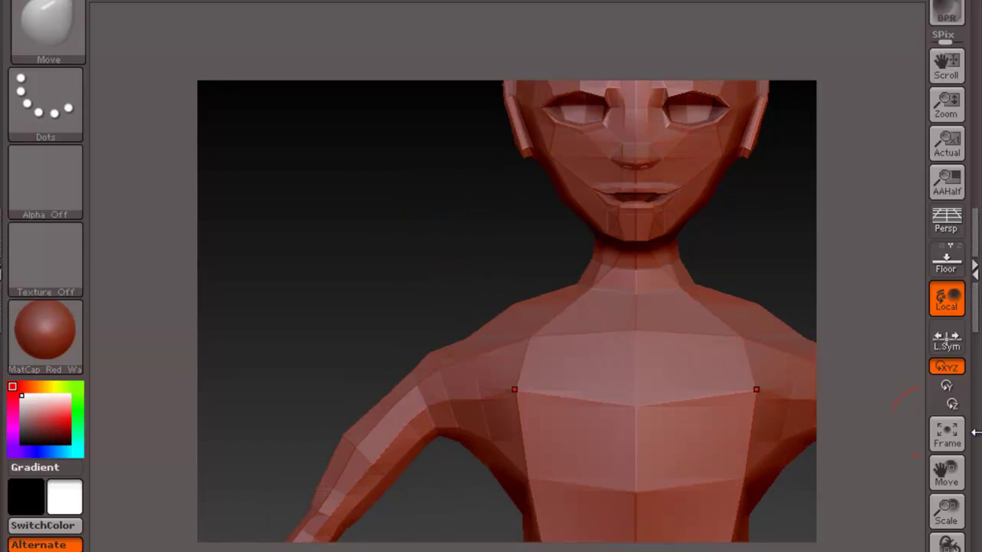
{"action": "left_click_drag", "start_coordinate": [945, 471], "coordinate": [877, 279]}
{"action": "left_click_drag", "start_coordinate": [667, 209], "coordinate": [755, 232]}
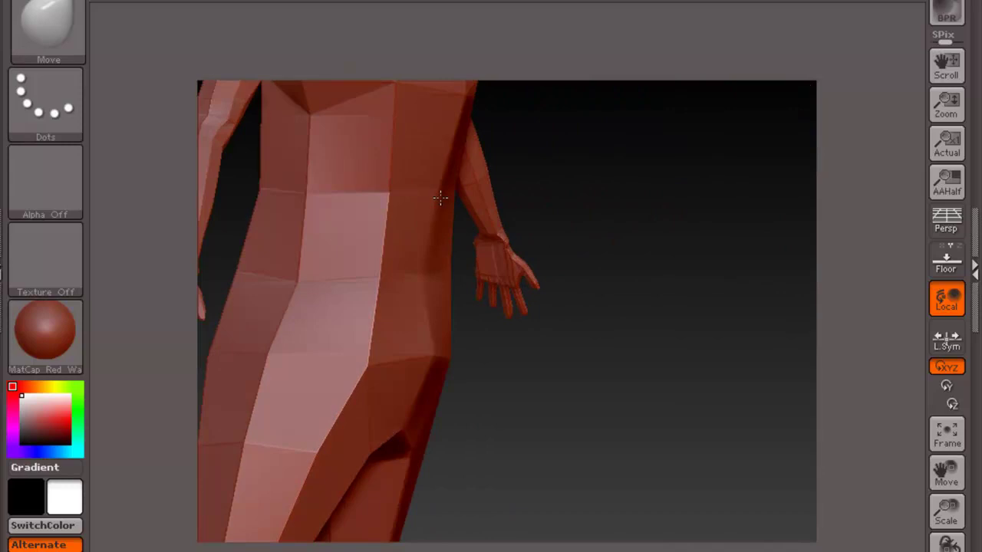
{"action": "left_click_drag", "start_coordinate": [390, 202], "coordinate": [407, 212]}
{"action": "left_click_drag", "start_coordinate": [619, 382], "coordinate": [614, 252]}
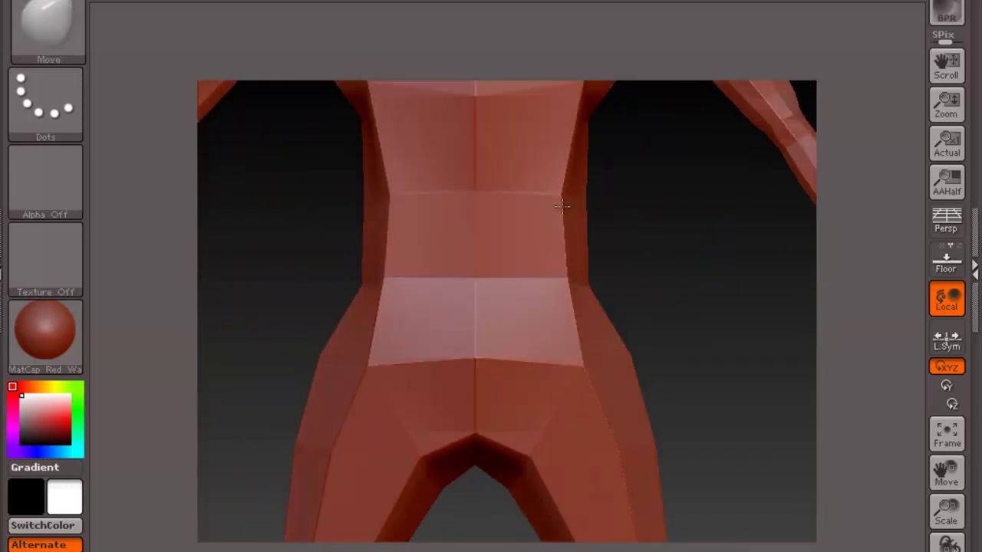
{"action": "mouse_move", "coordinate": [671, 264]}
{"action": "left_mouse_down"}
{"action": "mouse_move", "coordinate": [598, 269]}
{"action": "mouse_move", "coordinate": [672, 261]}
{"action": "left_mouse_up"}
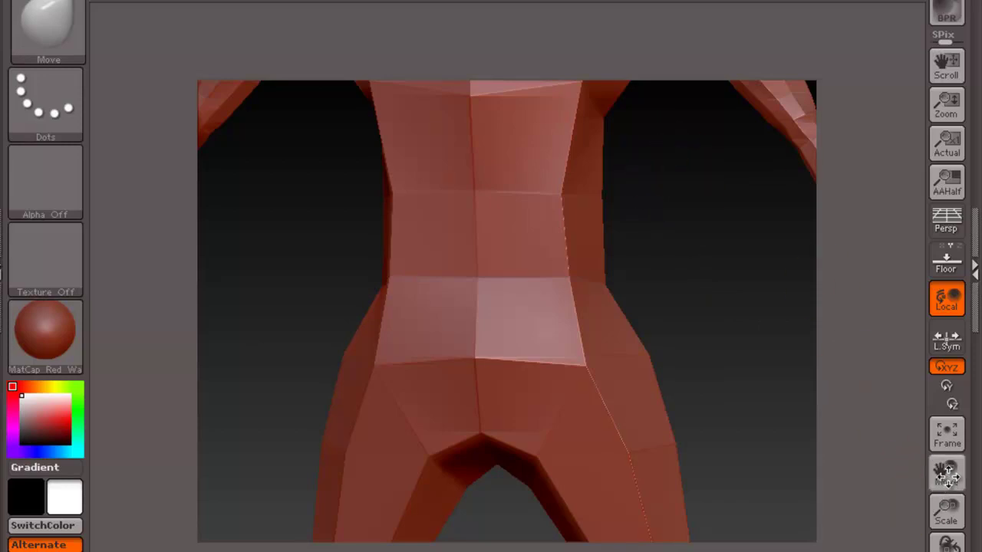
{"action": "left_click_drag", "start_coordinate": [945, 472], "coordinate": [932, 541]}
{"action": "mouse_move", "coordinate": [642, 365]}
{"action": "left_mouse_down"}
{"action": "mouse_move", "coordinate": [552, 310]}
{"action": "mouse_move", "coordinate": [464, 289]}
{"action": "left_mouse_up"}
{"action": "mouse_move", "coordinate": [815, 153]}
{"action": "left_mouse_down"}
{"action": "mouse_move", "coordinate": [767, 138]}
{"action": "mouse_move", "coordinate": [700, 152]}
{"action": "mouse_move", "coordinate": [797, 152]}
{"action": "left_mouse_up"}
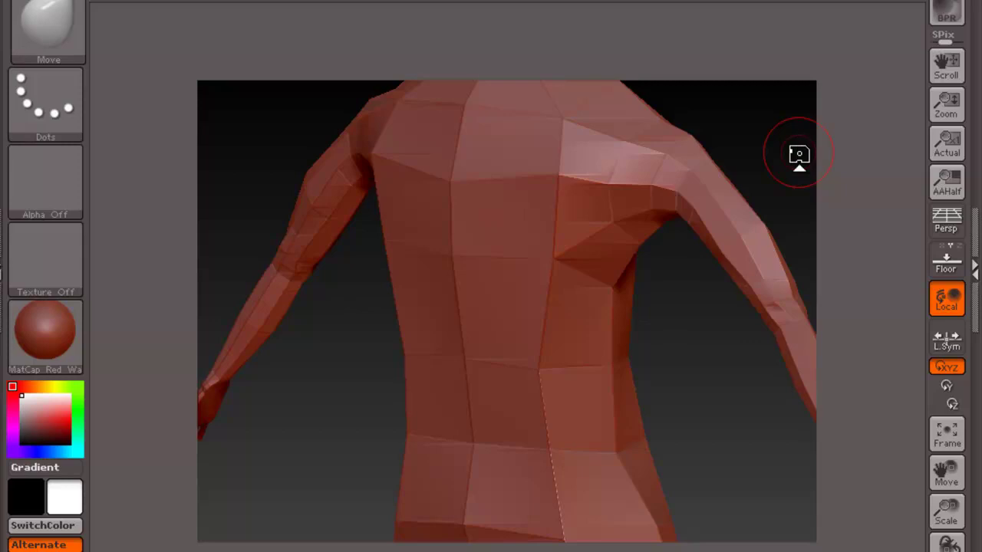
{"action": "left_click", "coordinate": [946, 434]}
{"action": "left_click_drag", "start_coordinate": [715, 226], "coordinate": [692, 135]}
{"action": "mouse_move", "coordinate": [667, 176]}
{"action": "left_mouse_down"}
{"action": "mouse_move", "coordinate": [729, 179]}
{"action": "mouse_move", "coordinate": [677, 187]}
{"action": "mouse_move", "coordinate": [672, 164]}
{"action": "left_mouse_up"}
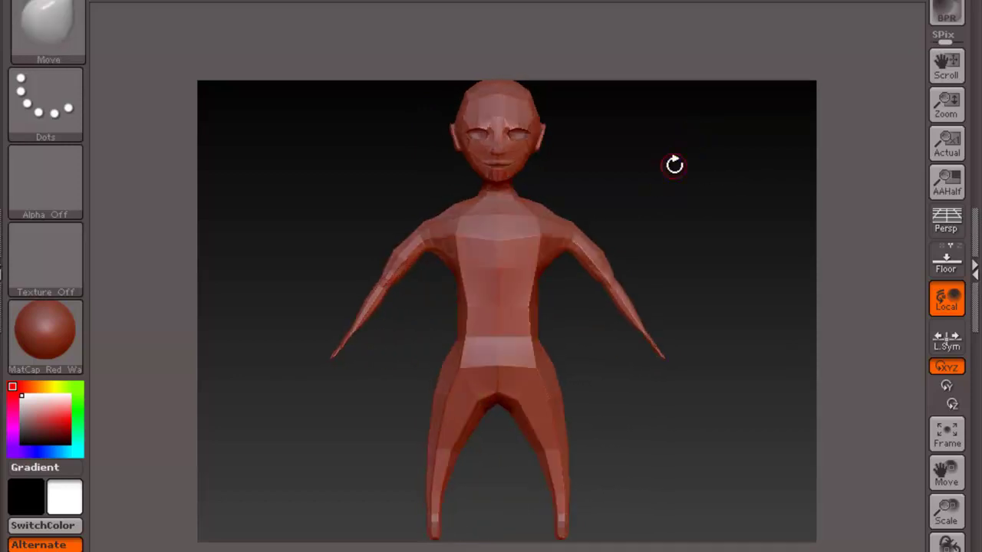
{"action": "left_click_drag", "start_coordinate": [932, 510], "coordinate": [774, 528]}
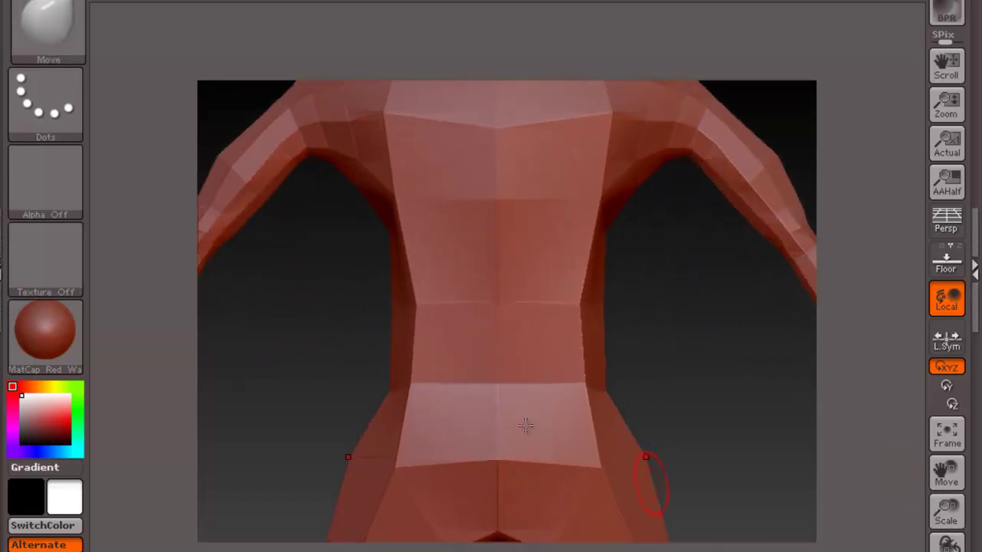
{"action": "left_click_drag", "start_coordinate": [461, 255], "coordinate": [592, 345]}
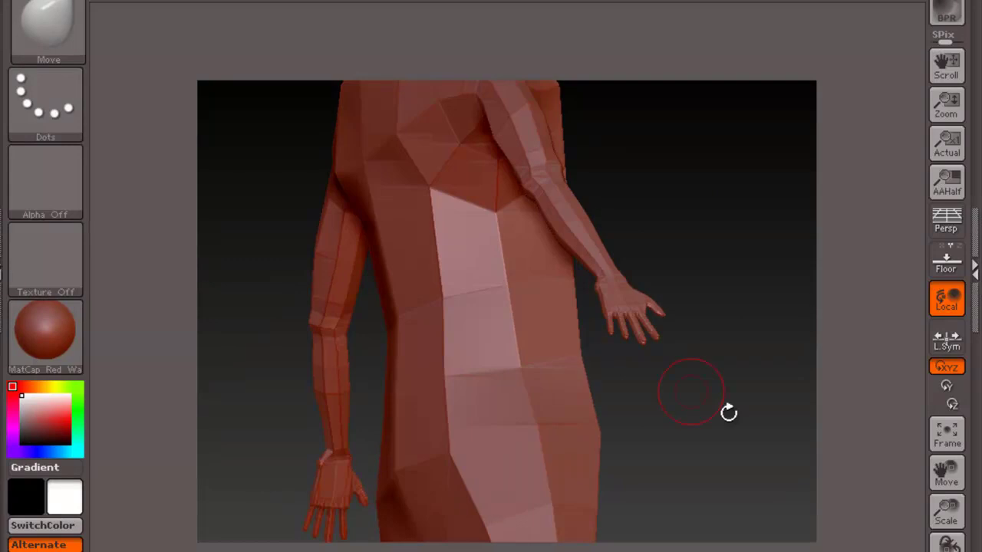
Bend the hand's fingers downward from the knuckles into a relaxed curve with the Move brush
{"action": "left_click_drag", "start_coordinate": [948, 510], "coordinate": [946, 491]}
{"action": "left_click_drag", "start_coordinate": [777, 263], "coordinate": [681, 283]}
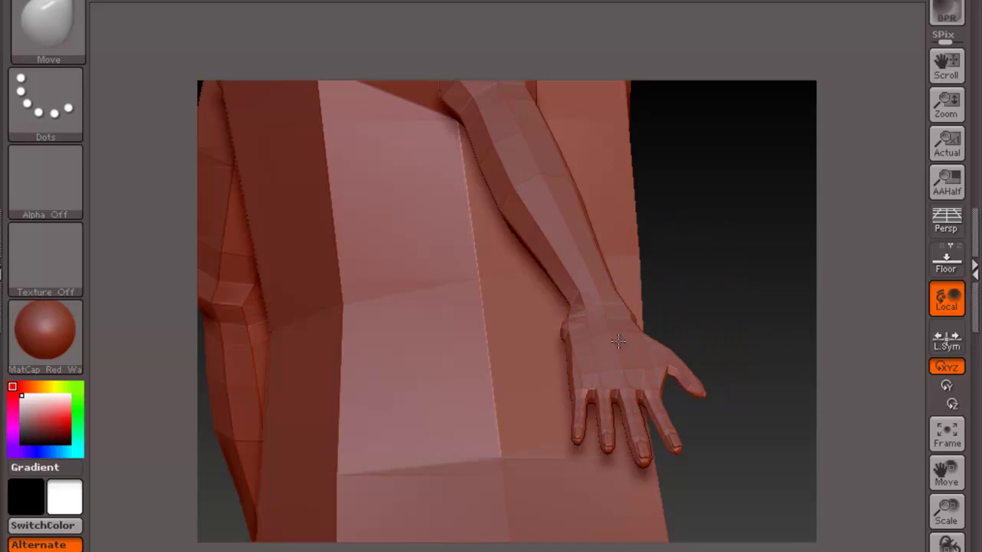
{"action": "left_click_drag", "start_coordinate": [750, 256], "coordinate": [629, 322]}
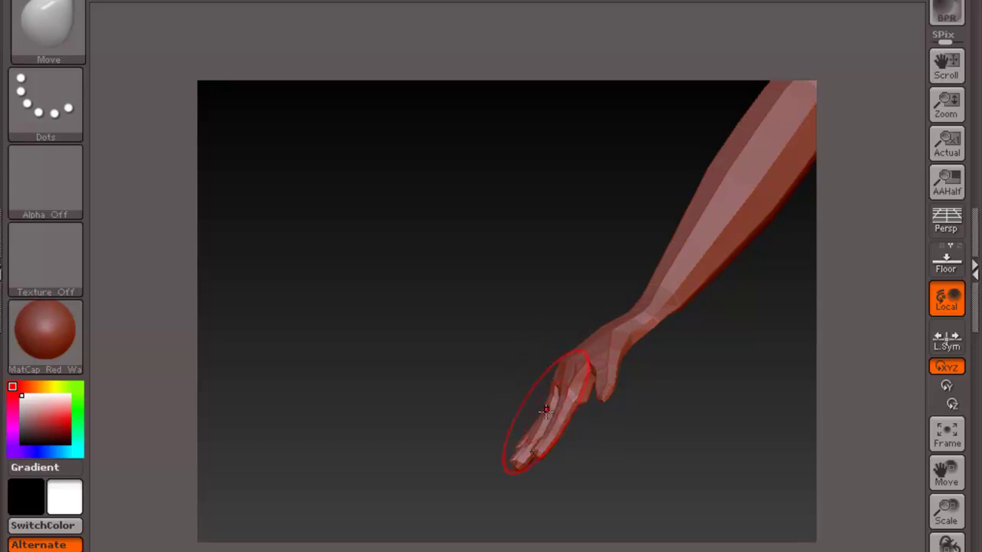
{"action": "left_click_drag", "start_coordinate": [420, 316], "coordinate": [445, 346]}
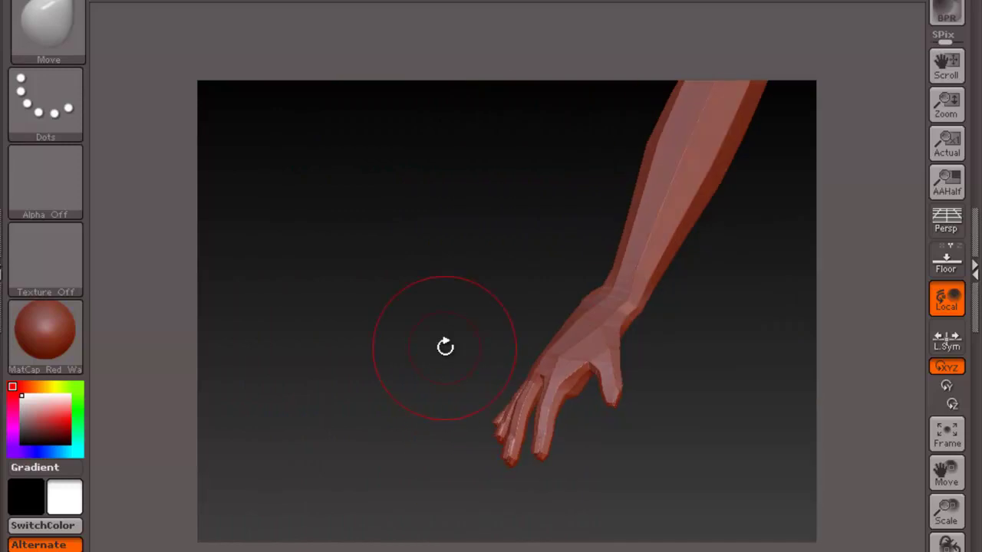
{"action": "key", "text": "ctrl"}
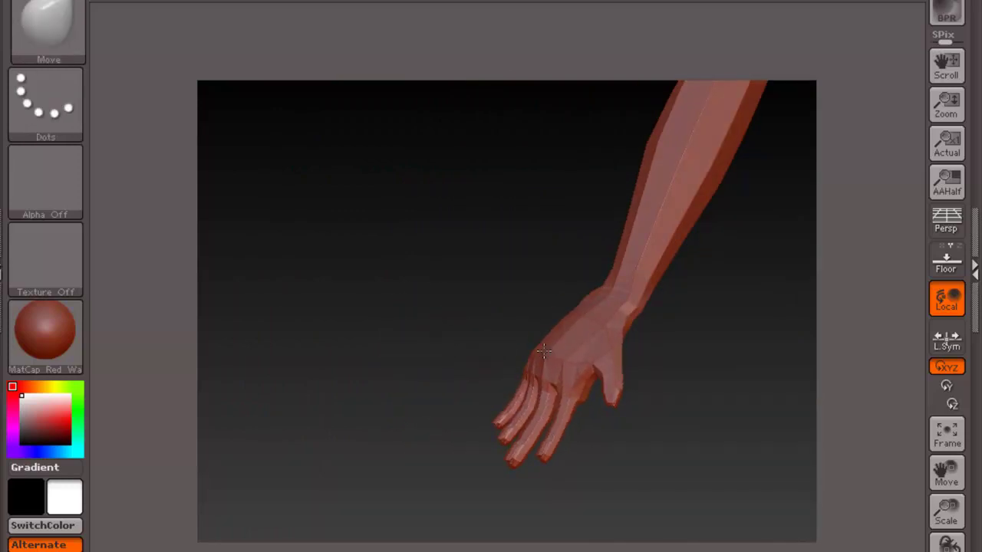
{"action": "left_click_drag", "start_coordinate": [511, 372], "coordinate": [406, 364]}
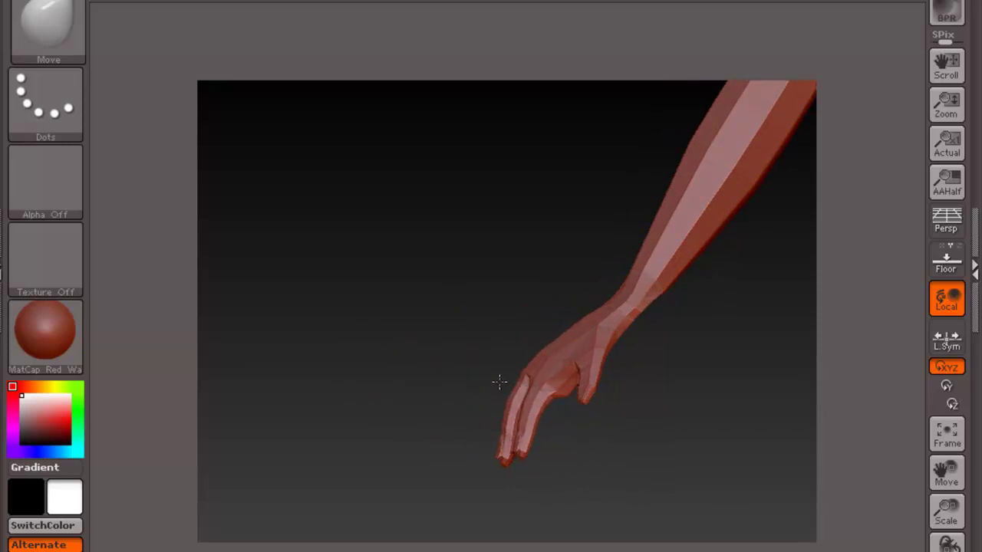
Refine the knuckles, finger bases and palm edge with the Move brush, working from the back and side of the hand
{"action": "left_click_drag", "start_coordinate": [655, 459], "coordinate": [659, 486]}
{"action": "mouse_move", "coordinate": [583, 278]}
{"action": "left_mouse_down"}
{"action": "mouse_move", "coordinate": [486, 249]}
{"action": "mouse_move", "coordinate": [502, 257]}
{"action": "left_mouse_up"}
{"action": "left_click_drag", "start_coordinate": [612, 292], "coordinate": [599, 295]}
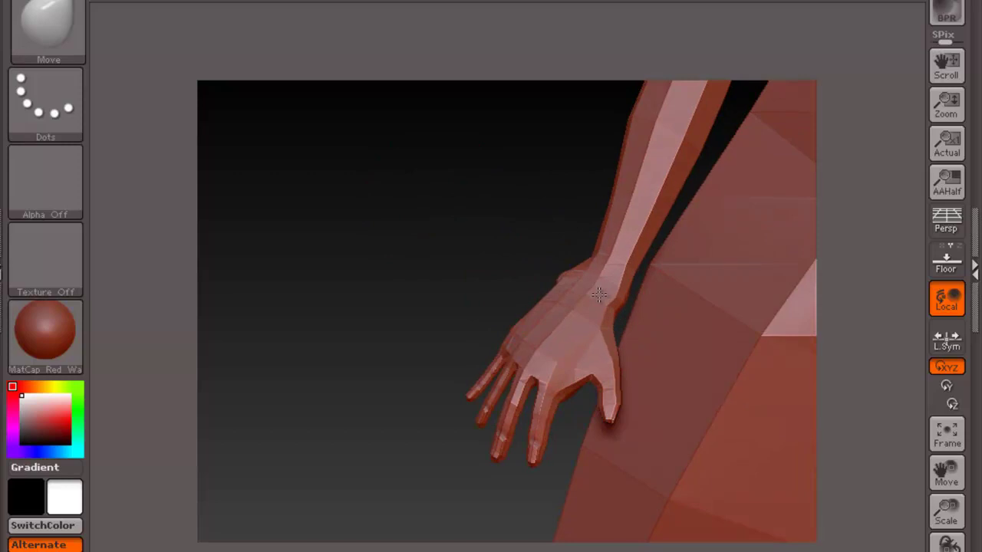
{"action": "left_click_drag", "start_coordinate": [444, 238], "coordinate": [509, 291]}
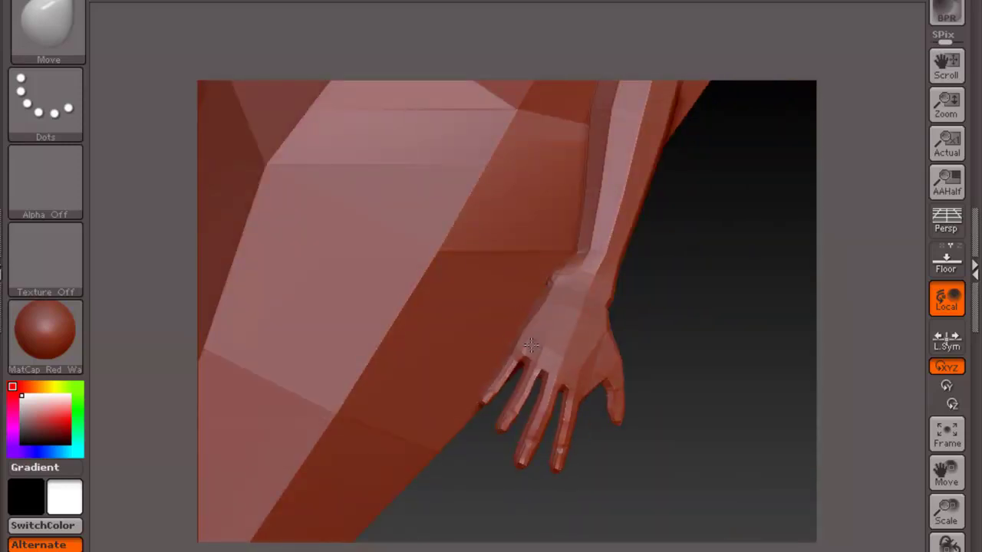
{"action": "left_click_drag", "start_coordinate": [624, 311], "coordinate": [590, 386]}
{"action": "mouse_move", "coordinate": [499, 292]}
{"action": "left_mouse_down"}
{"action": "mouse_move", "coordinate": [467, 259]}
{"action": "mouse_move", "coordinate": [353, 253]}
{"action": "mouse_move", "coordinate": [388, 228]}
{"action": "mouse_move", "coordinate": [361, 195]}
{"action": "mouse_move", "coordinate": [368, 166]}
{"action": "mouse_move", "coordinate": [384, 170]}
{"action": "mouse_move", "coordinate": [357, 177]}
{"action": "mouse_move", "coordinate": [392, 200]}
{"action": "mouse_move", "coordinate": [518, 202]}
{"action": "mouse_move", "coordinate": [532, 243]}
{"action": "mouse_move", "coordinate": [516, 263]}
{"action": "mouse_move", "coordinate": [508, 359]}
{"action": "left_mouse_up"}
{"action": "left_click_drag", "start_coordinate": [510, 398], "coordinate": [508, 397]}
{"action": "mouse_move", "coordinate": [452, 265]}
{"action": "left_mouse_down"}
{"action": "mouse_move", "coordinate": [418, 206]}
{"action": "mouse_move", "coordinate": [471, 167]}
{"action": "mouse_move", "coordinate": [478, 245]}
{"action": "mouse_move", "coordinate": [467, 267]}
{"action": "mouse_move", "coordinate": [294, 205]}
{"action": "mouse_move", "coordinate": [291, 164]}
{"action": "mouse_move", "coordinate": [350, 138]}
{"action": "mouse_move", "coordinate": [397, 148]}
{"action": "left_mouse_up"}
{"action": "left_click_drag", "start_coordinate": [506, 284], "coordinate": [493, 333]}
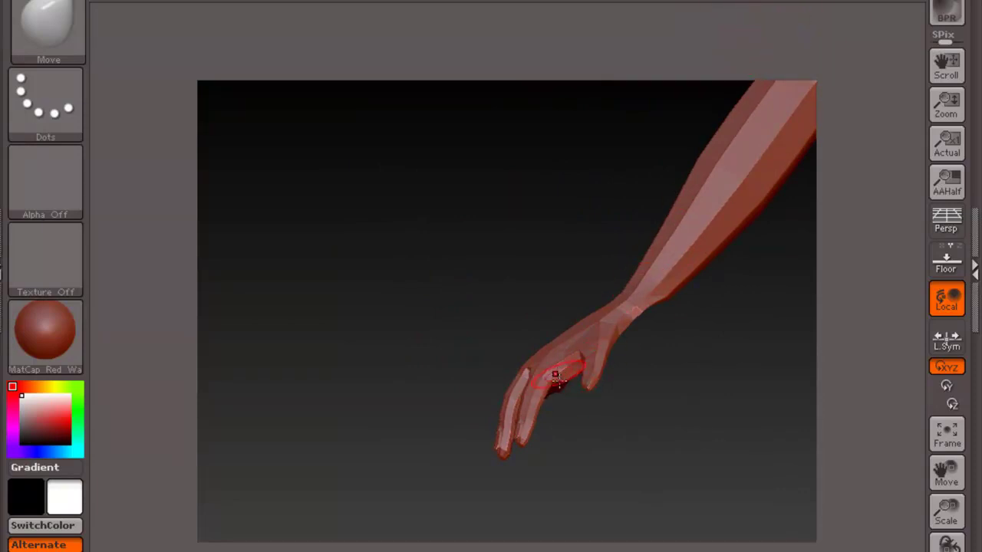
Adjust the index finger's shape with the Move brush and check the fingers and thumb from several angles
{"action": "left_click_drag", "start_coordinate": [683, 373], "coordinate": [706, 319]}
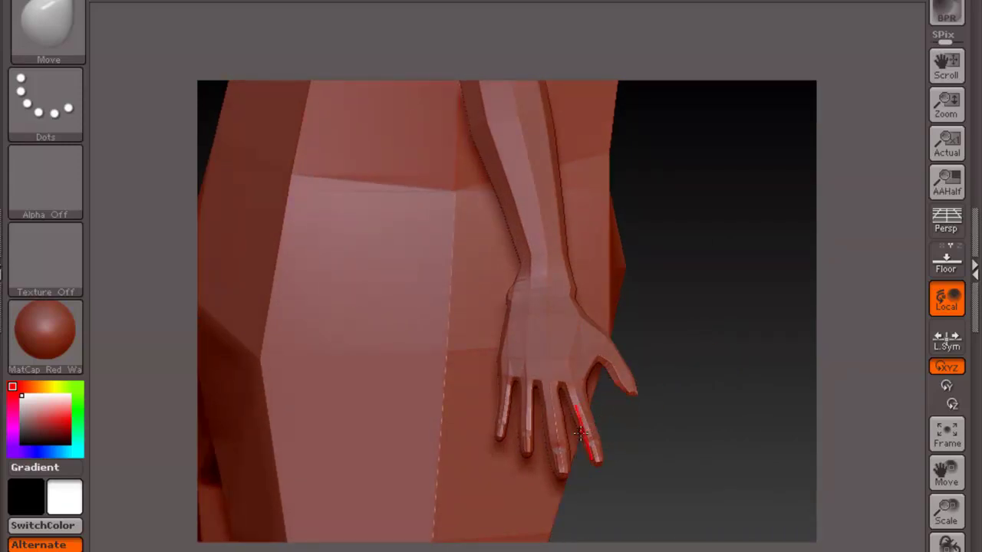
{"action": "left_click_drag", "start_coordinate": [749, 378], "coordinate": [694, 413]}
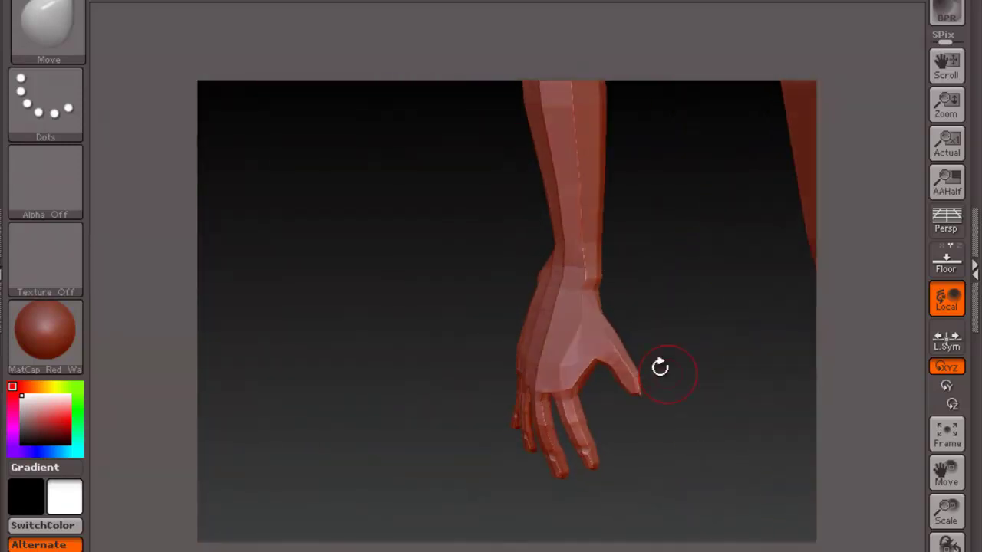
{"action": "left_click_drag", "start_coordinate": [636, 167], "coordinate": [705, 114]}
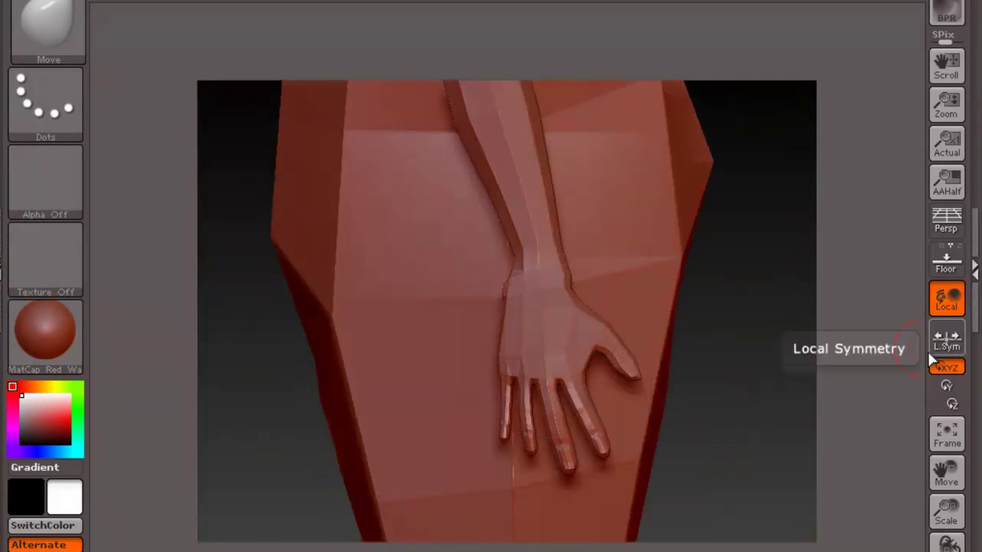
Frame the whole figure and export it in OBJ format, overwriting the existing objeck scupting.obj
{"action": "left_click", "coordinate": [946, 433]}
{"action": "left_click_drag", "start_coordinate": [756, 294], "coordinate": [630, 399]}
{"action": "left_click_drag", "start_coordinate": [695, 189], "coordinate": [720, 138]}
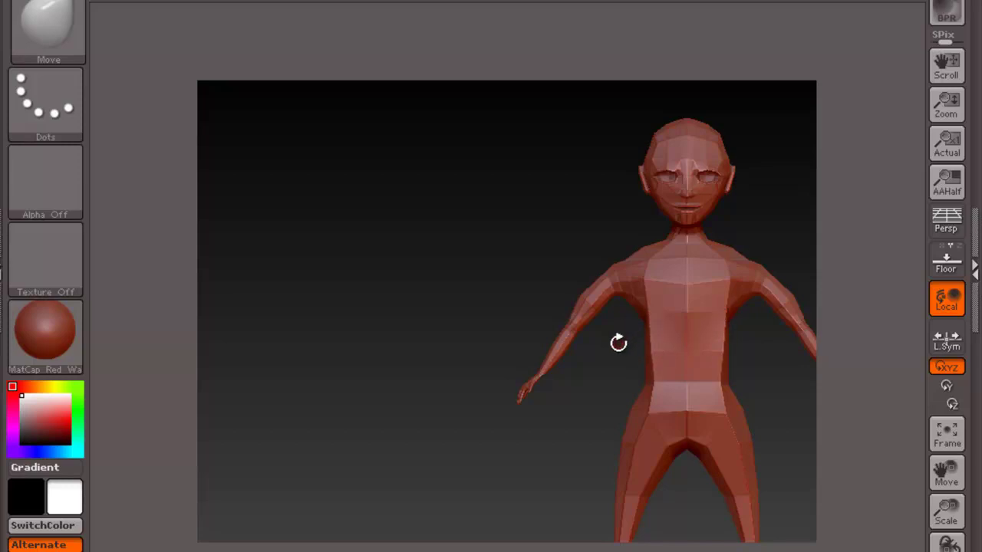
{"action": "left_click", "coordinate": [975, 265]}
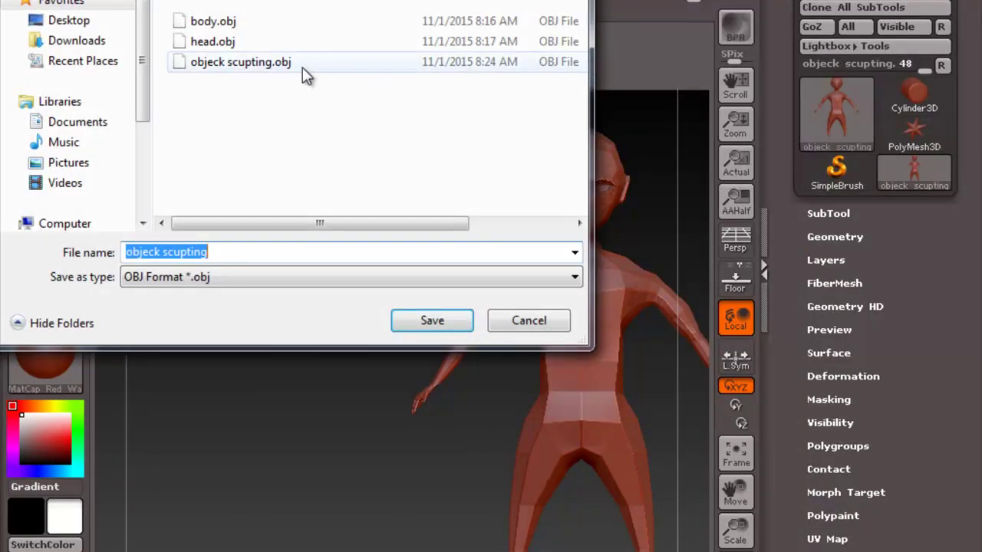
{"action": "double_click", "coordinate": [299, 67]}
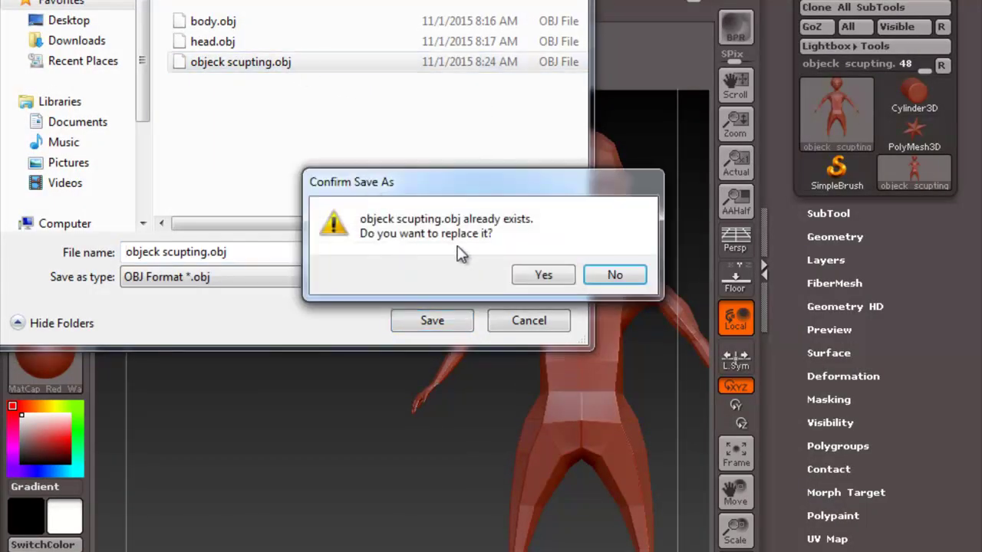
{"action": "left_click", "coordinate": [537, 274]}
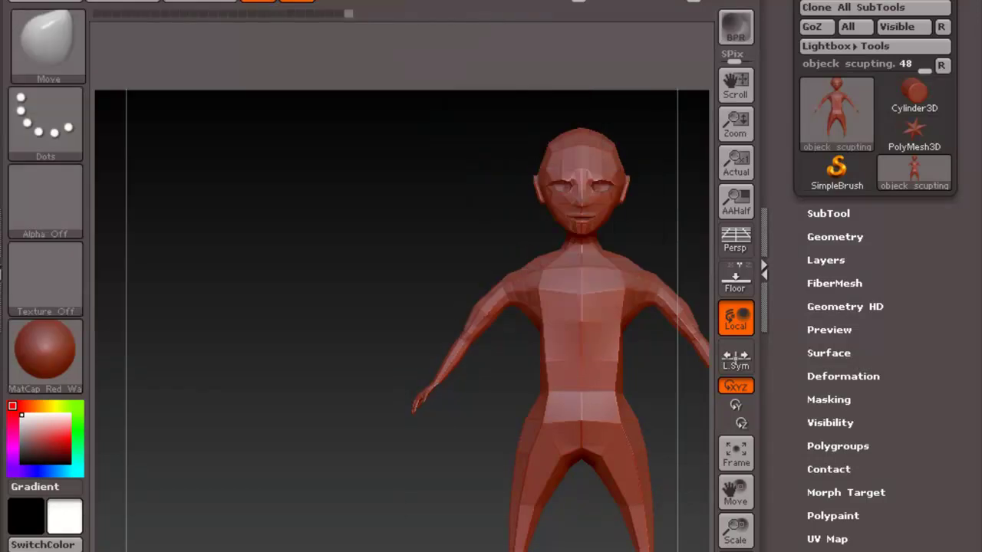
{"action": "key", "text": "super"}
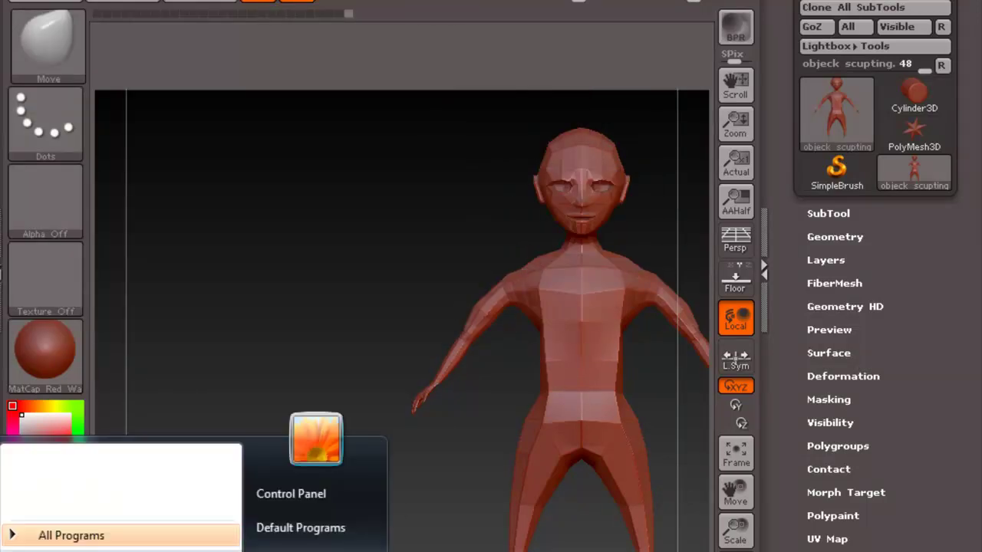
{"action": "left_click", "coordinate": [222, 551]}
{"action": "left_click", "coordinate": [371, 542]}
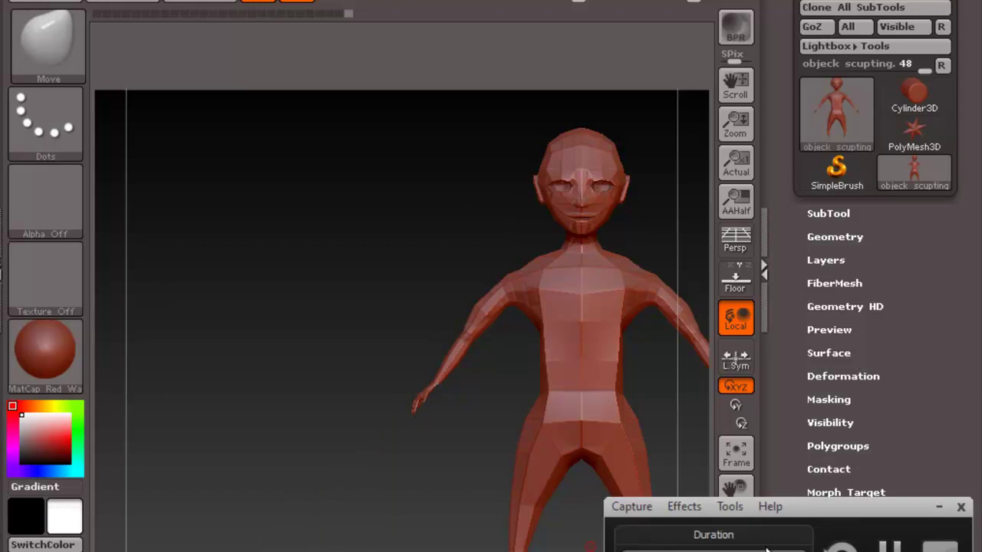